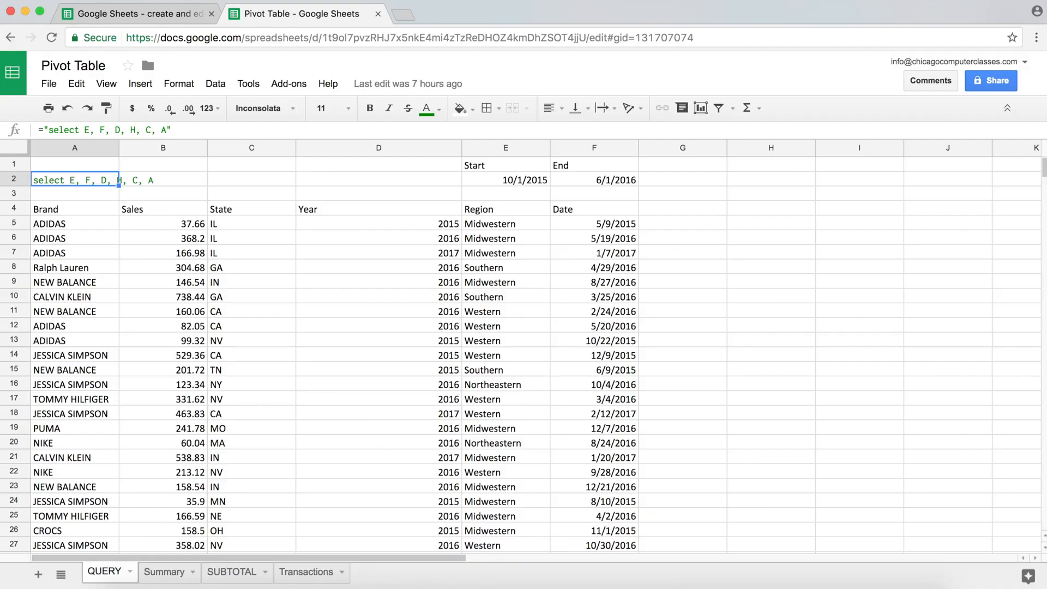
- Examine the values in the Date column of the Transactions sheet against the QUERY sheet
left_click(303, 572)
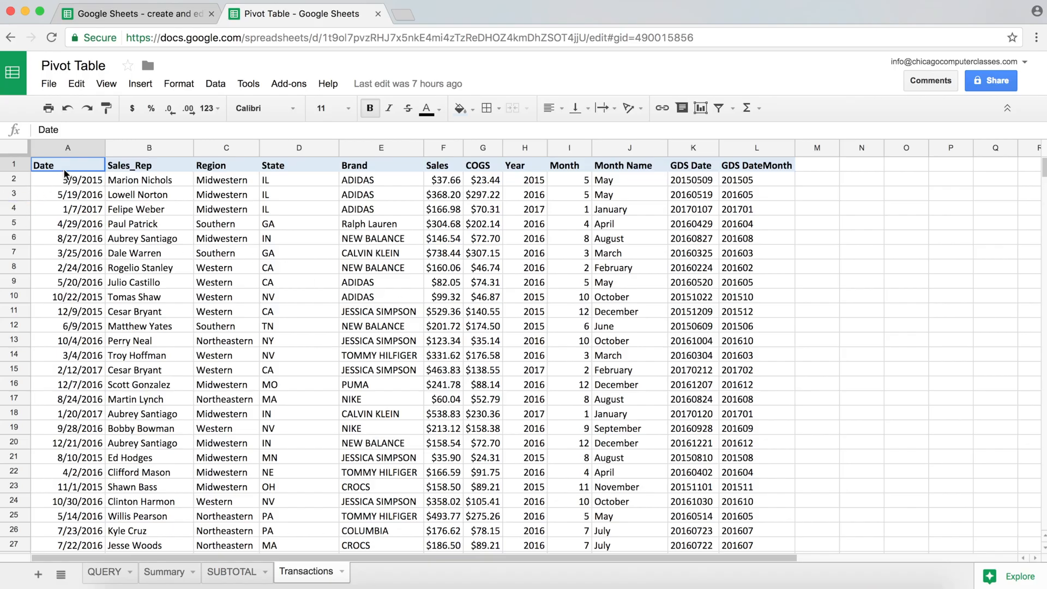
left_click_drag(71, 187, 57, 402)
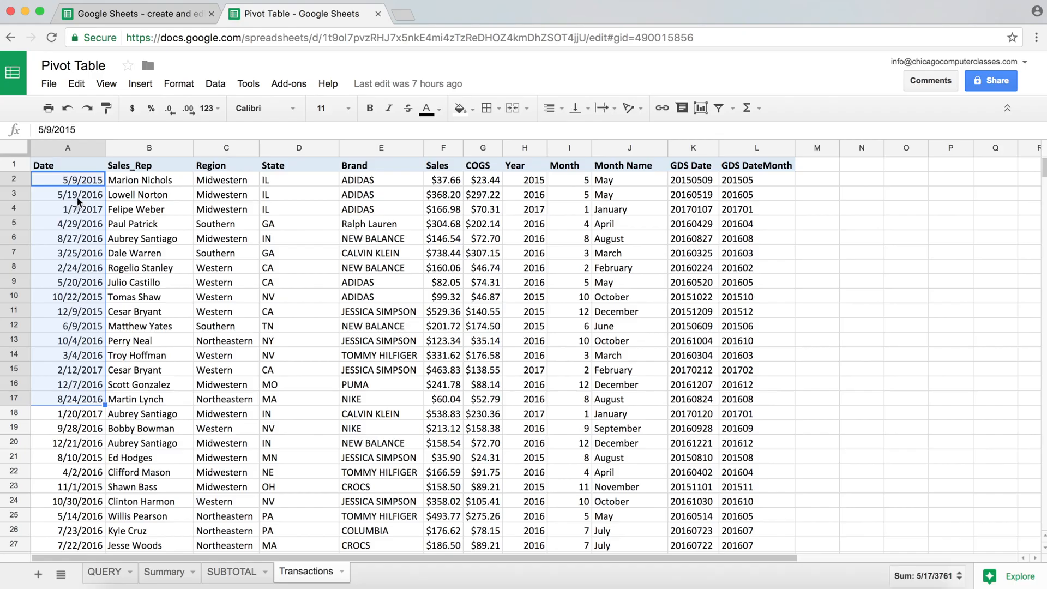
left_click(78, 194)
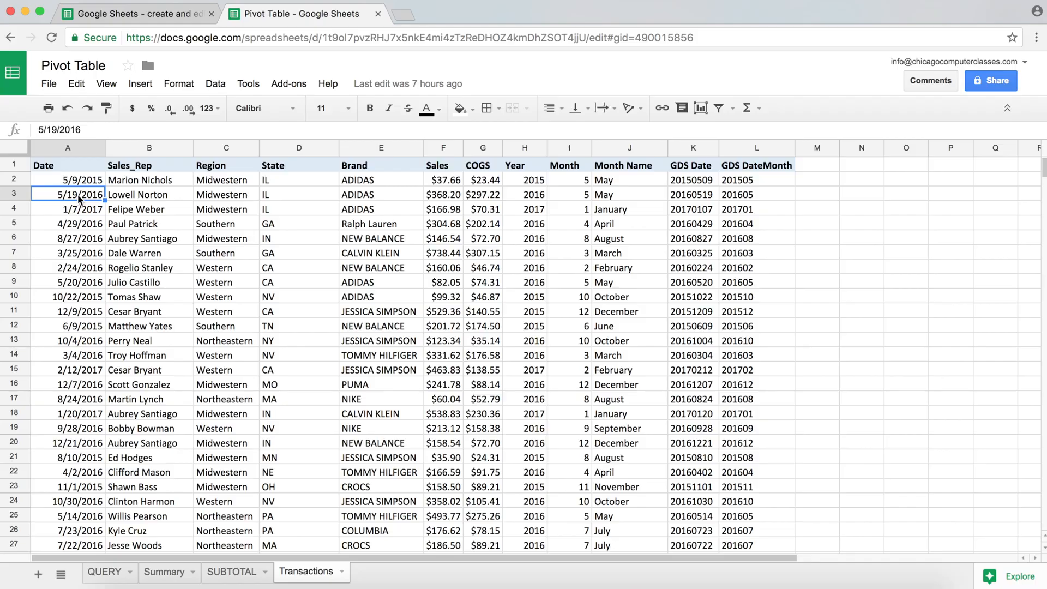
left_click(104, 572)
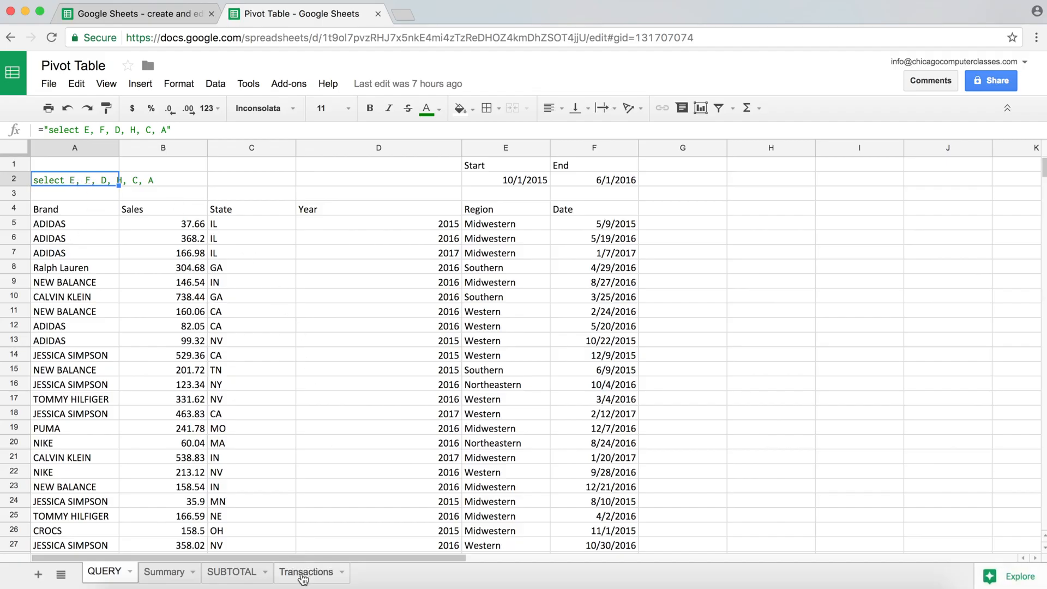
left_click(303, 573)
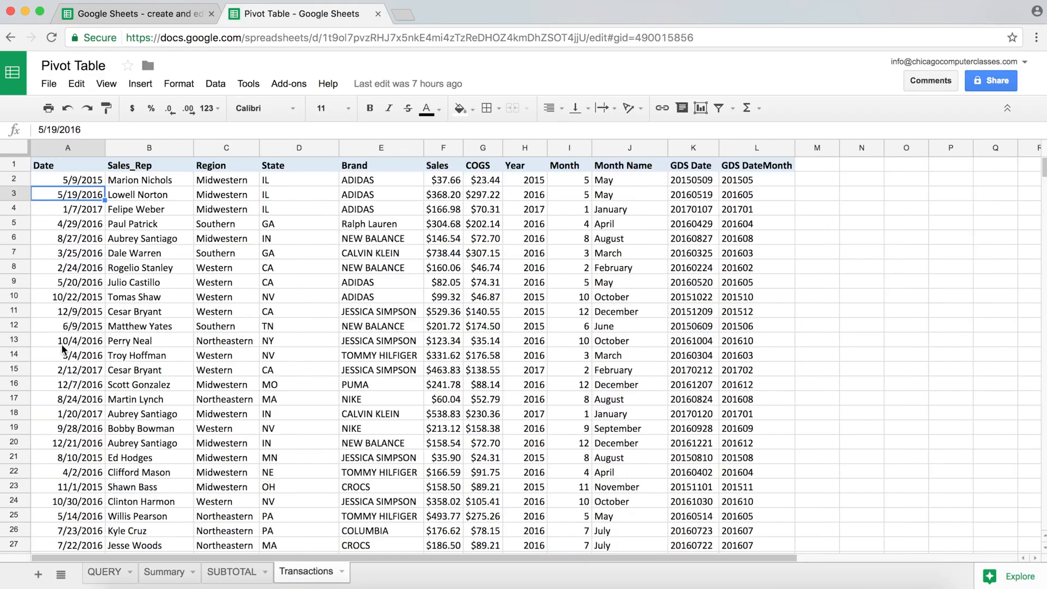
- Extend the query string in cell A2 of the QUERY sheet with the condition WHERE A >= '2016-01-01'
left_click(97, 572)
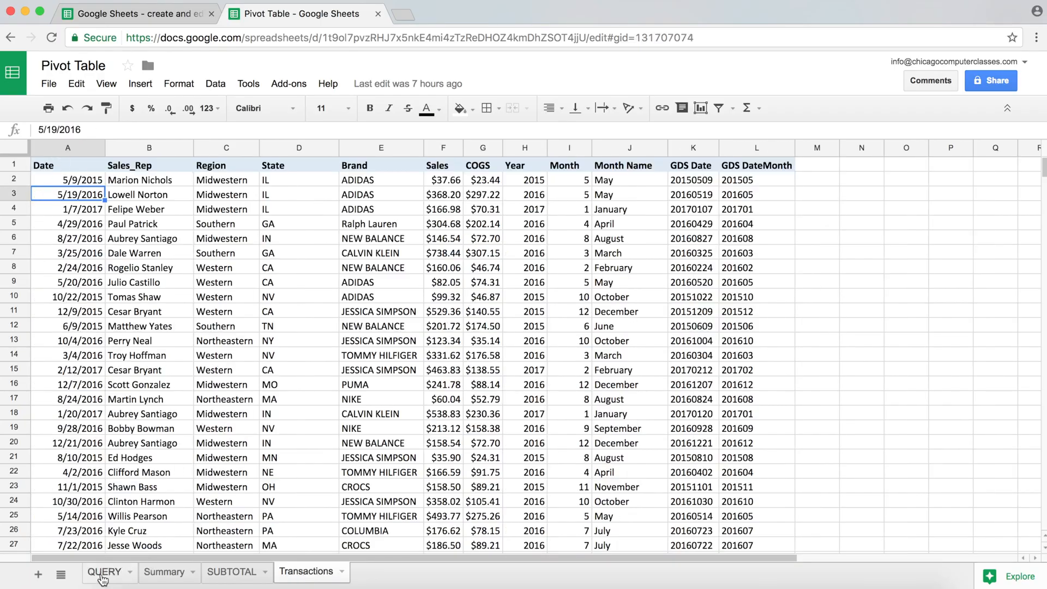
left_click(169, 130)
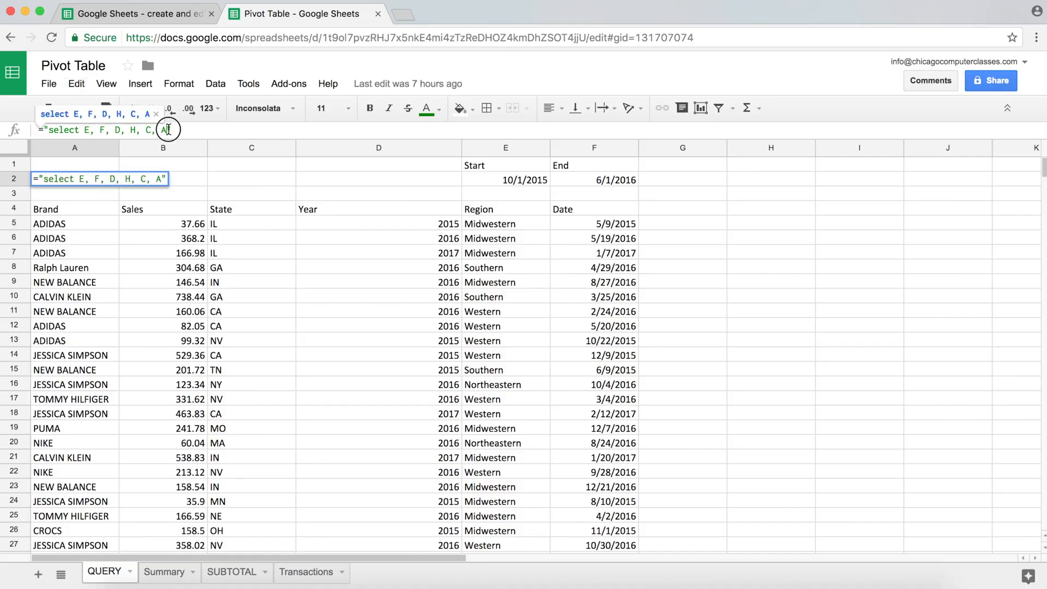
type("WHERE")
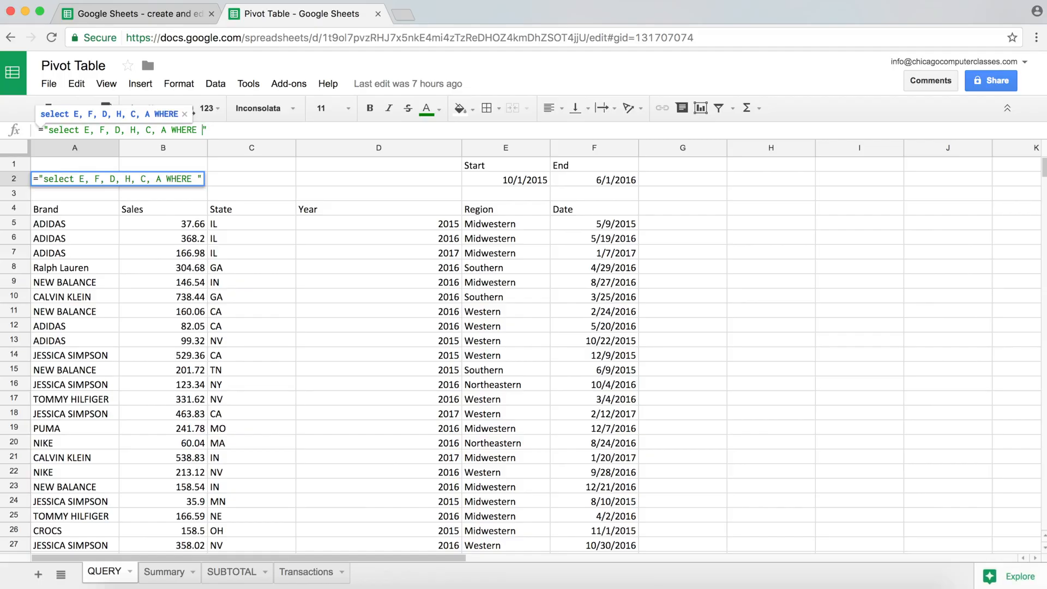
type("A >=")
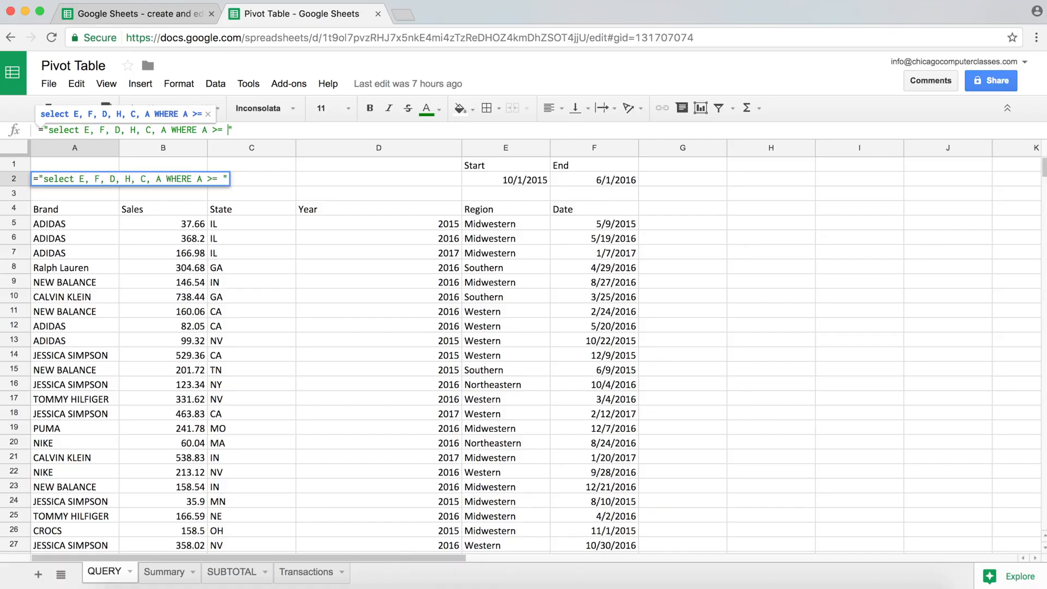
type("''")
type("201")
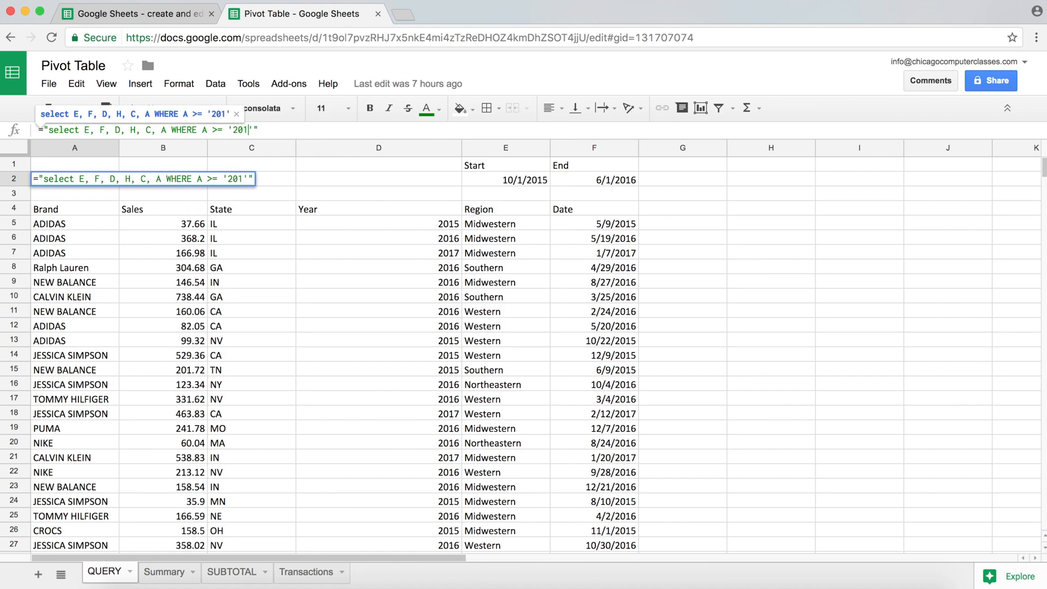
type("6-")
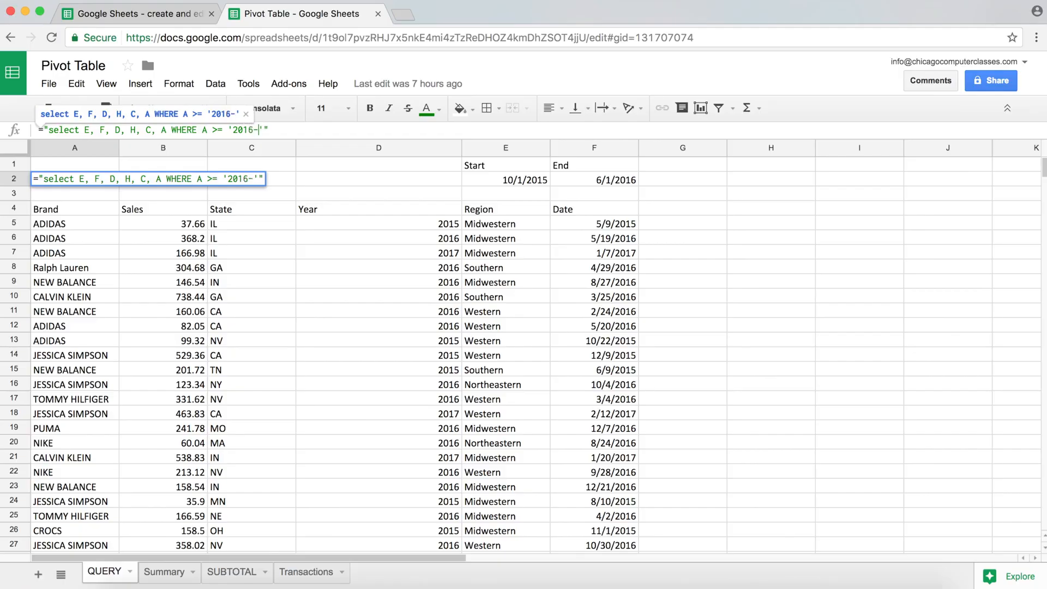
type("01")
type("-")
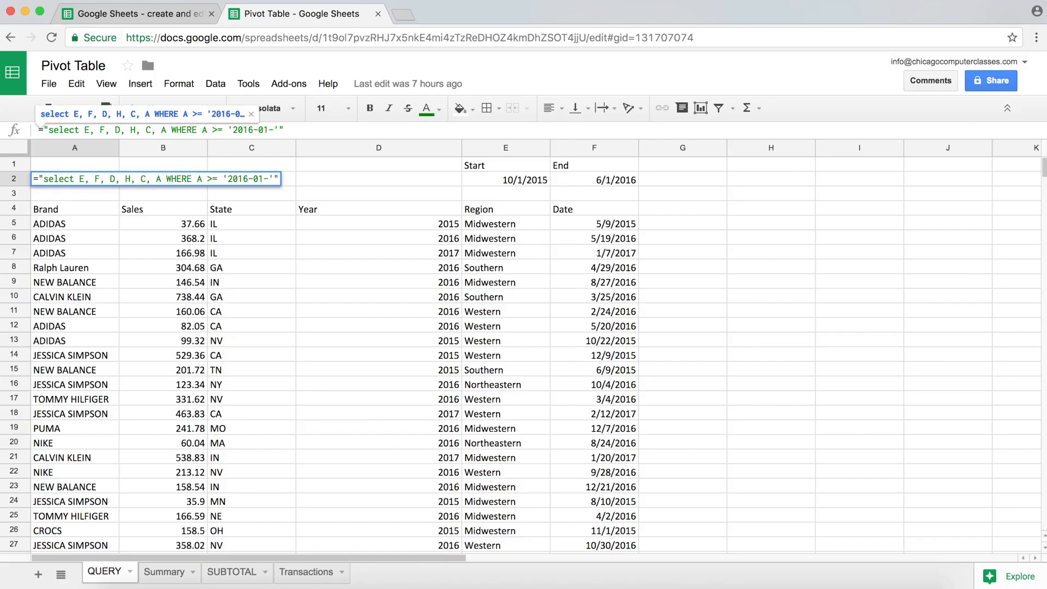
type("01")
left_click_drag(264, 132, 269, 132)
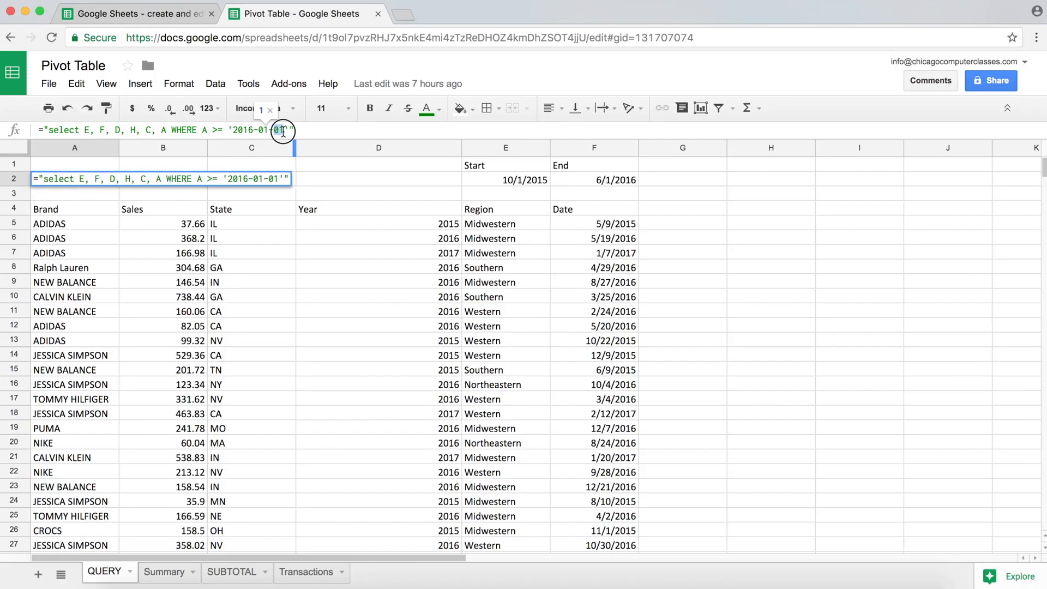
left_click(282, 131)
- Insert the keyword date before '2016-01-01' in the query string and commit the formula
left_click(231, 131)
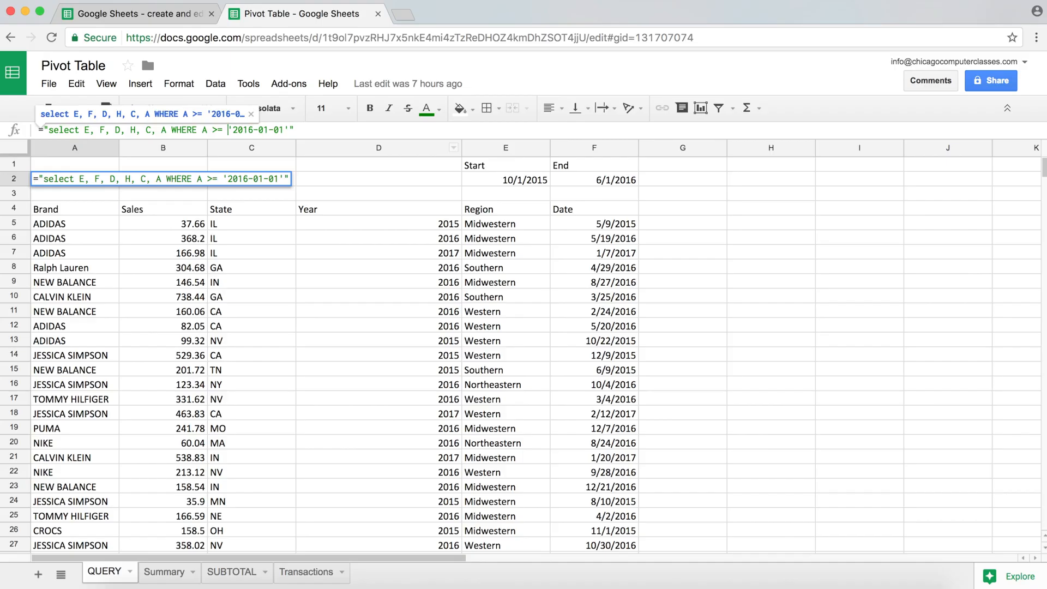
key("Right")
key("Right")
key("Left")
key("Left")
key("Left")
key("Left")
key("Left")
key("Left")
key("Left")
type("date")
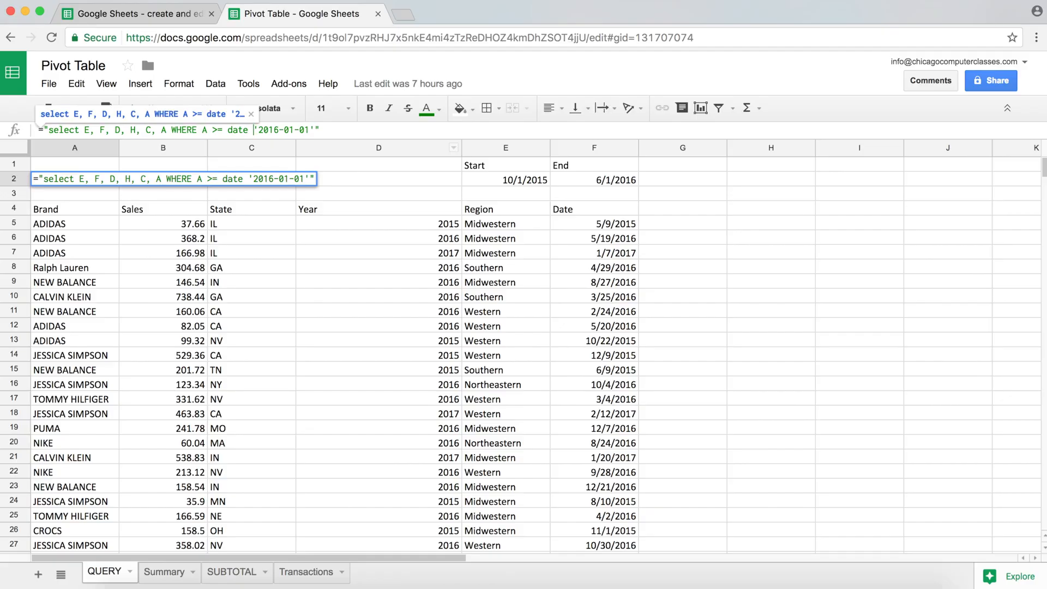
key("Return")
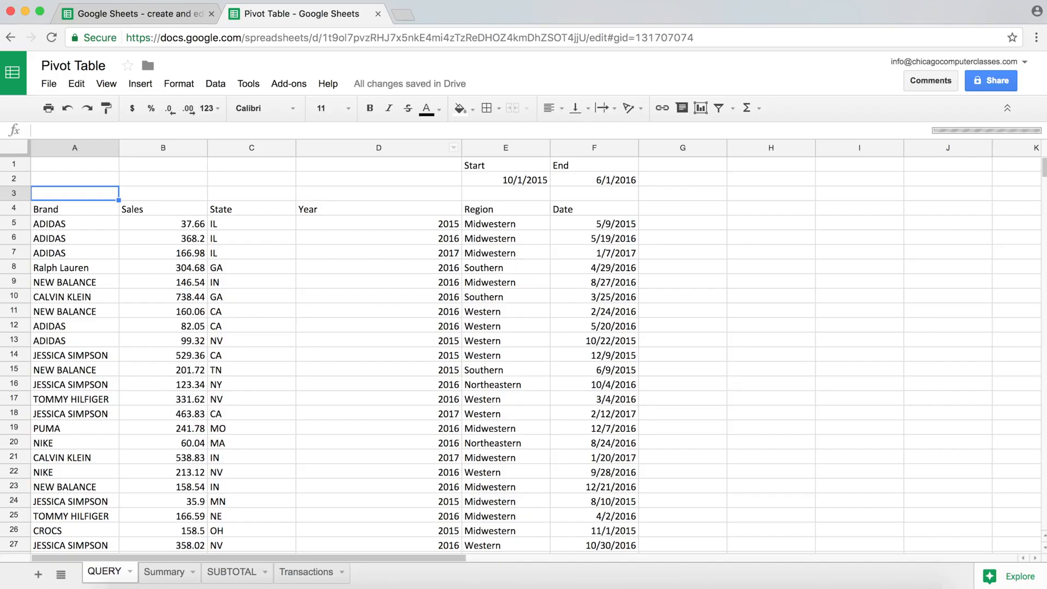
- Apply the Date number format to the whole Date column of the Transactions sheet
key("Up")
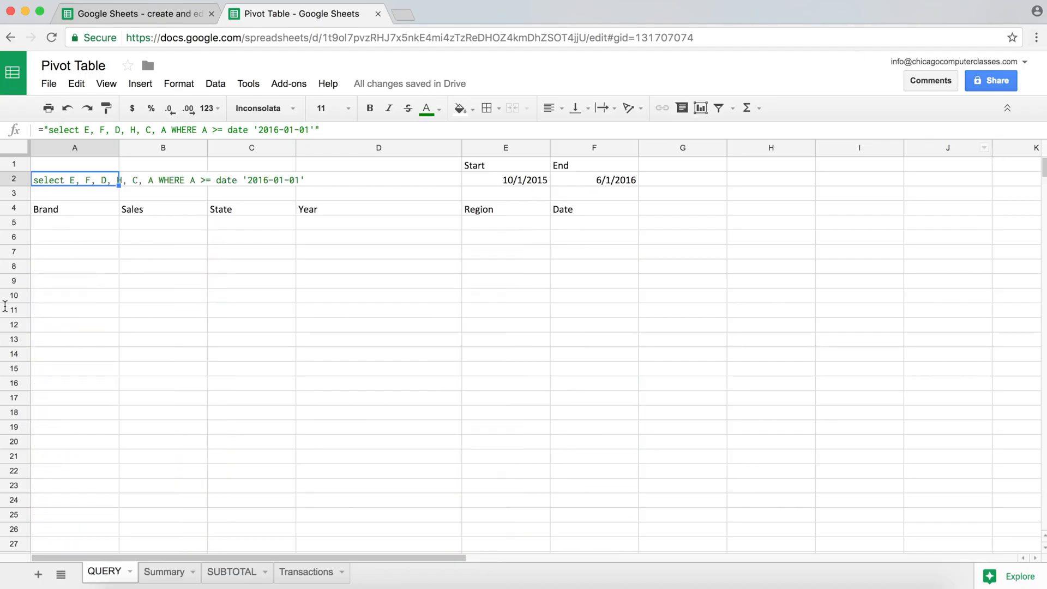
left_click(67, 222)
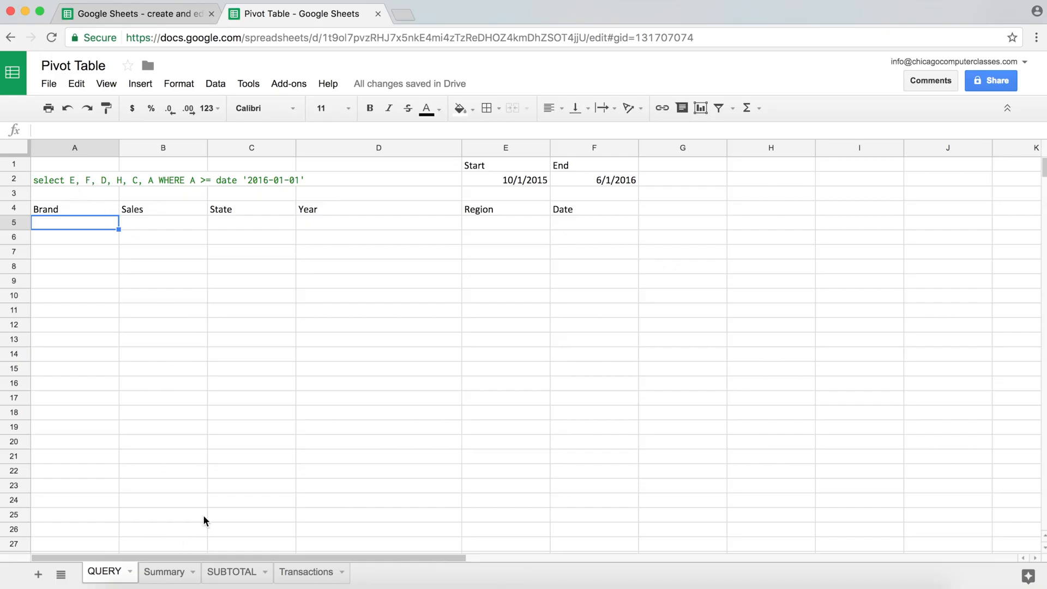
left_click(315, 576)
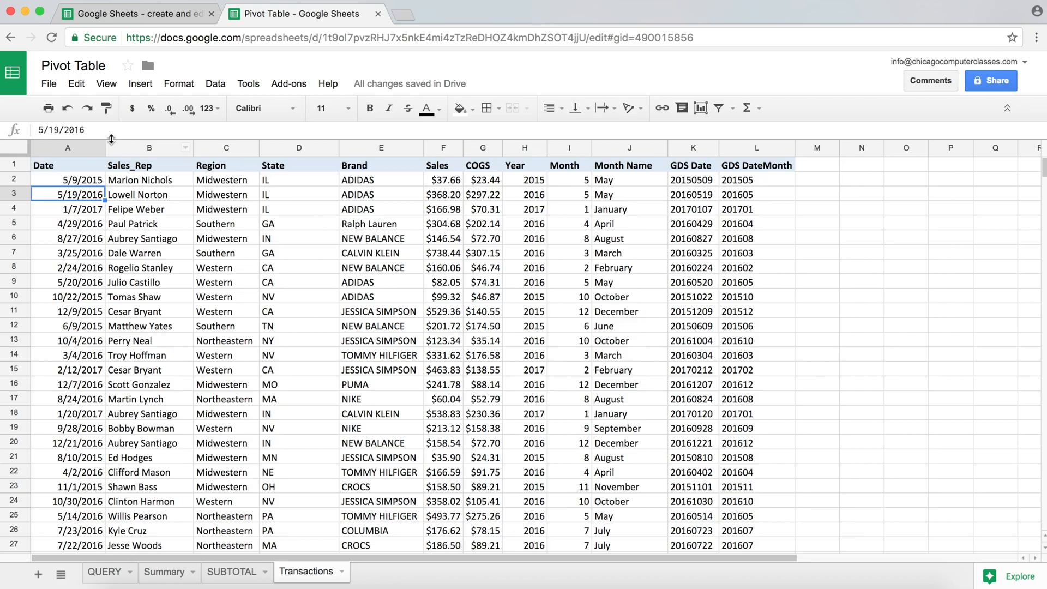
left_click(119, 575)
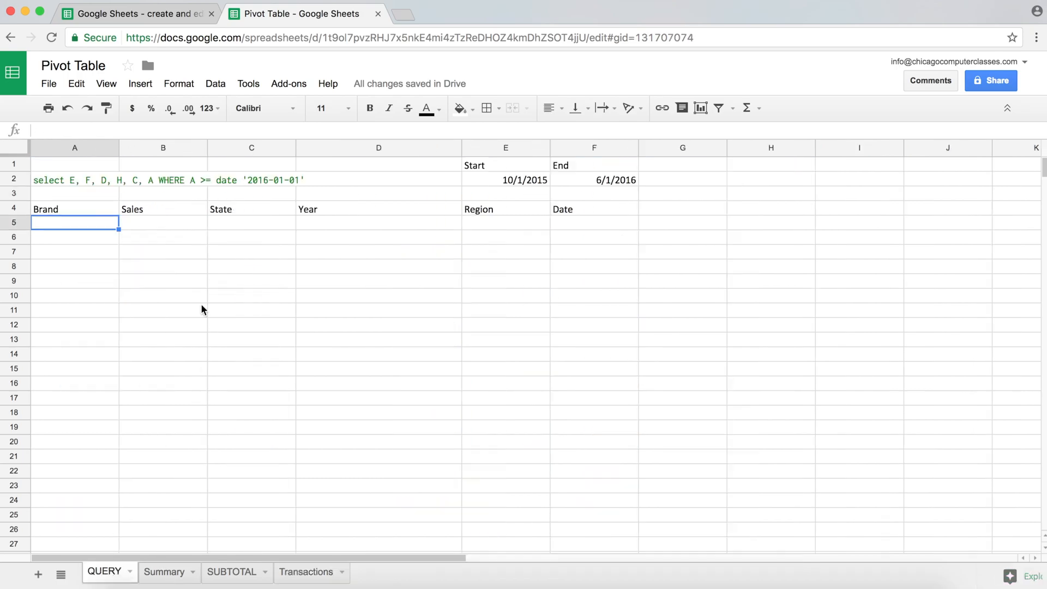
left_click(69, 181)
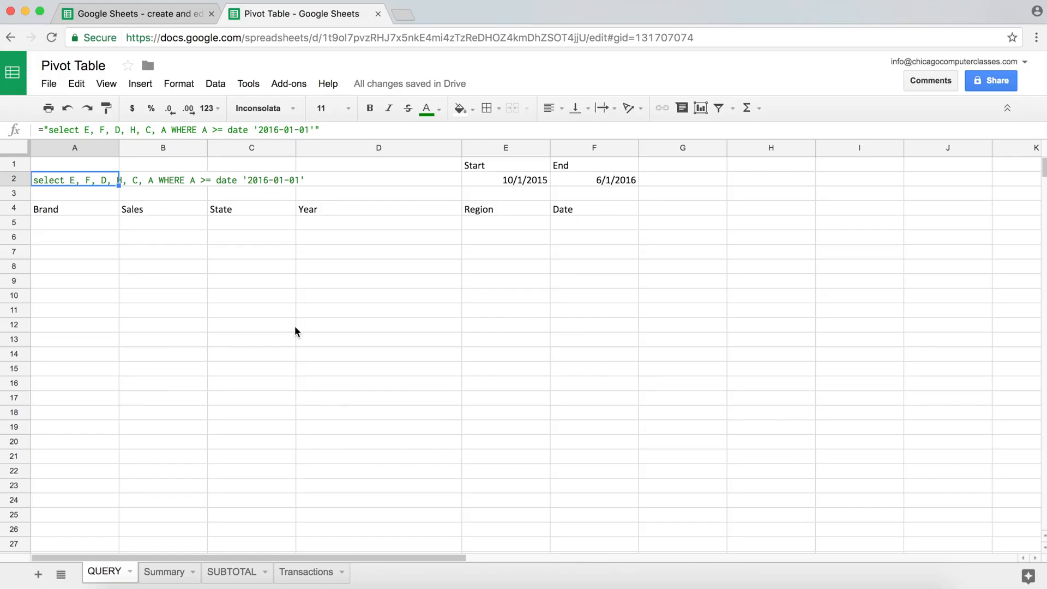
left_click(287, 573)
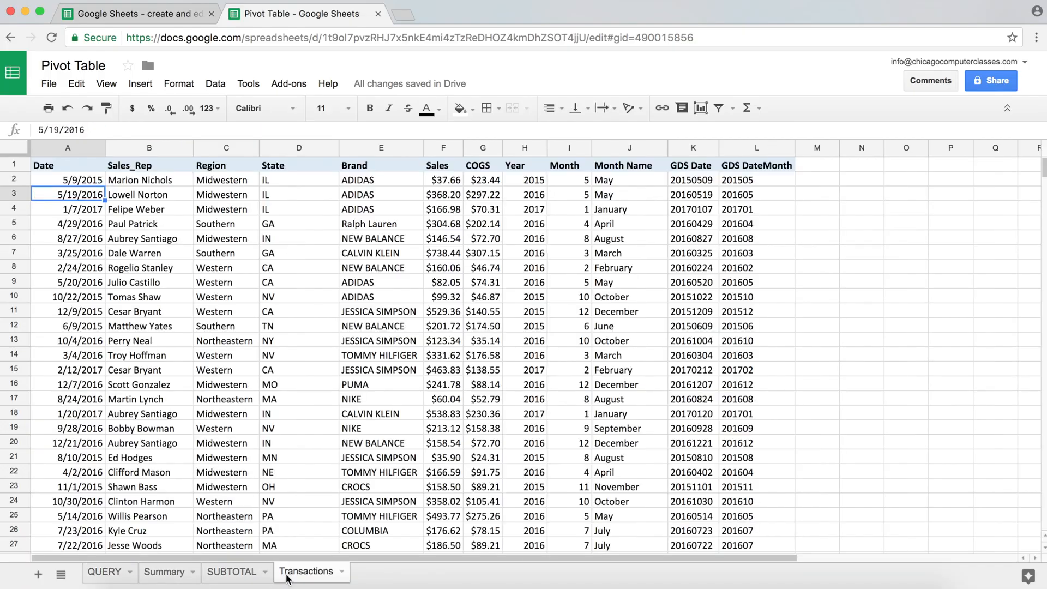
left_click(67, 146)
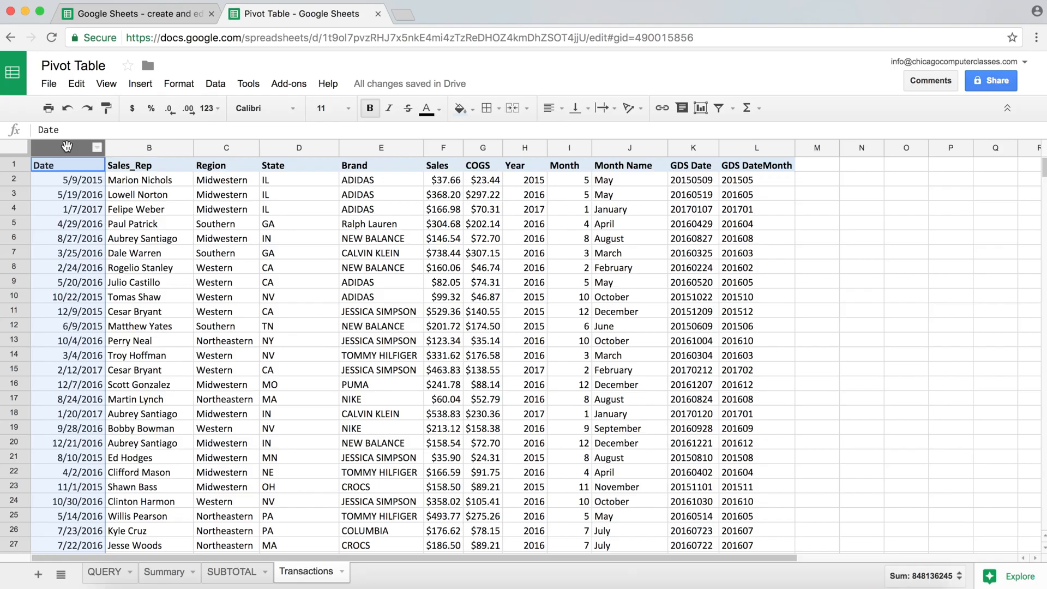
left_click(181, 85)
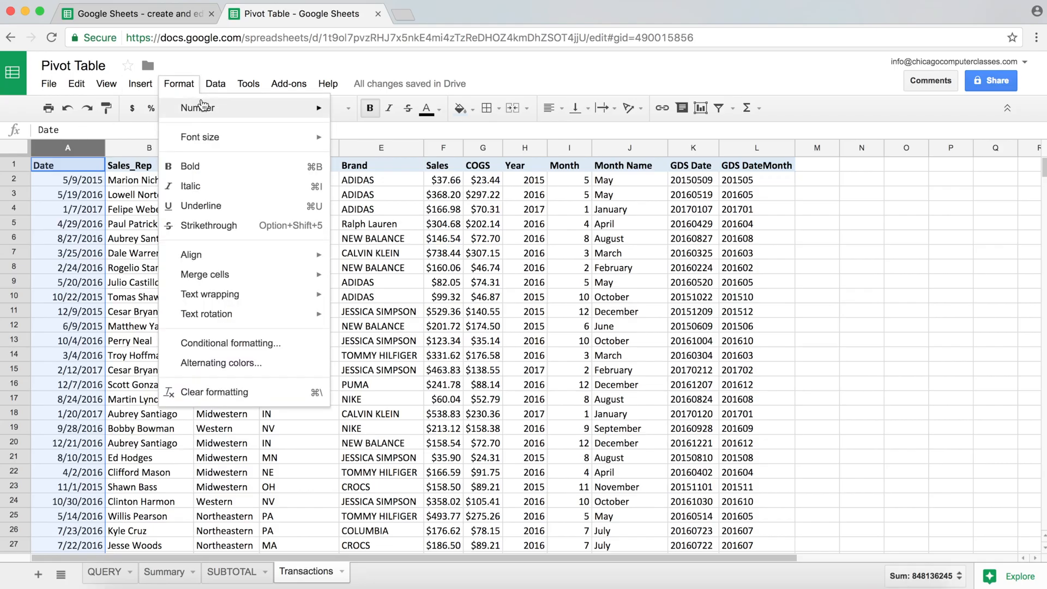
mouse_move(201, 107)
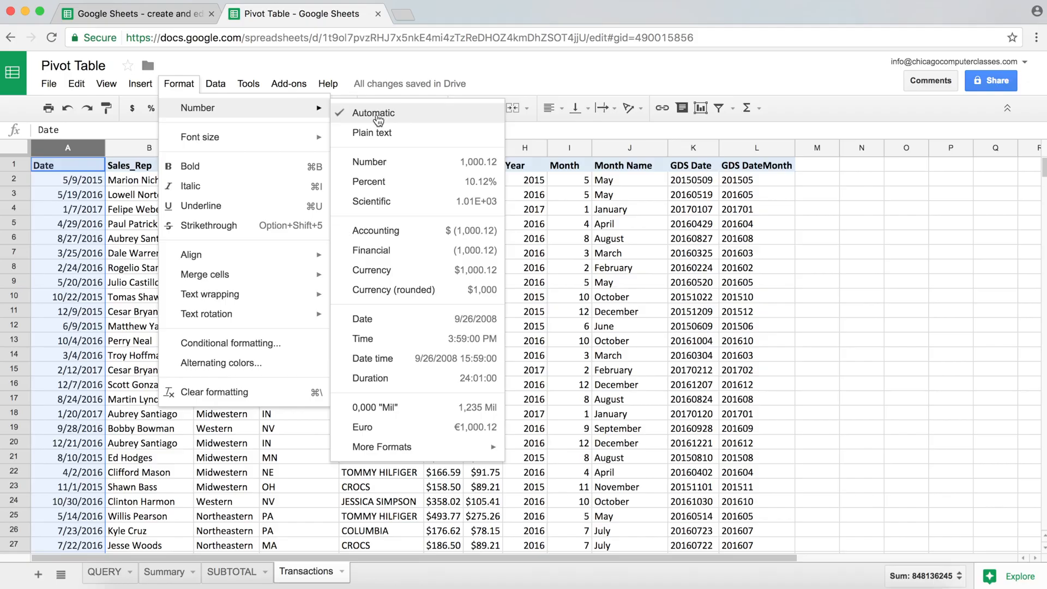
left_click(406, 319)
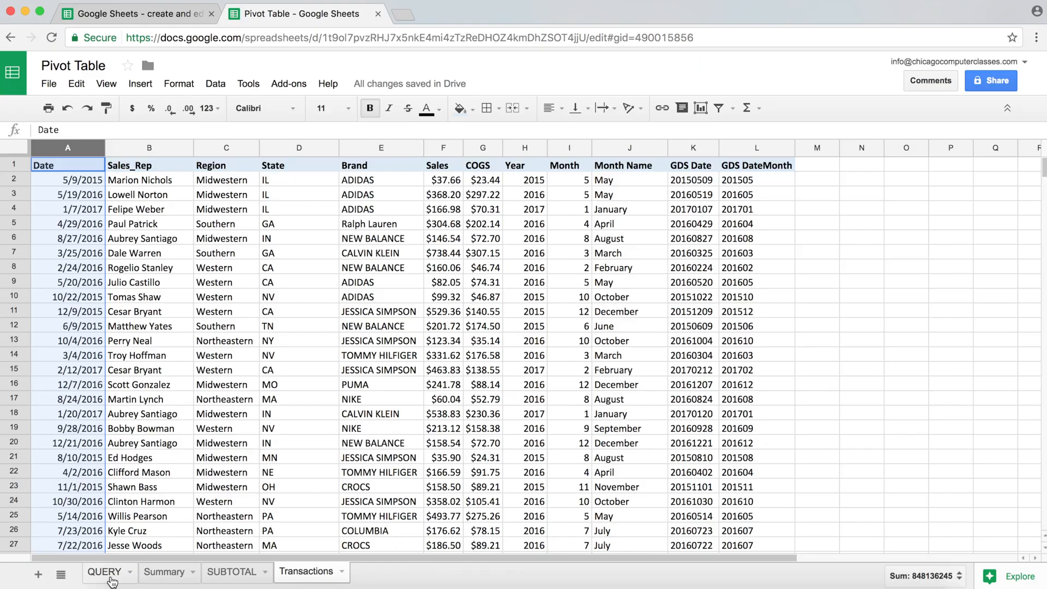
- Review the first rows of the filtered results on the QUERY sheet, including their years and dates
left_click(109, 578)
left_click(103, 226)
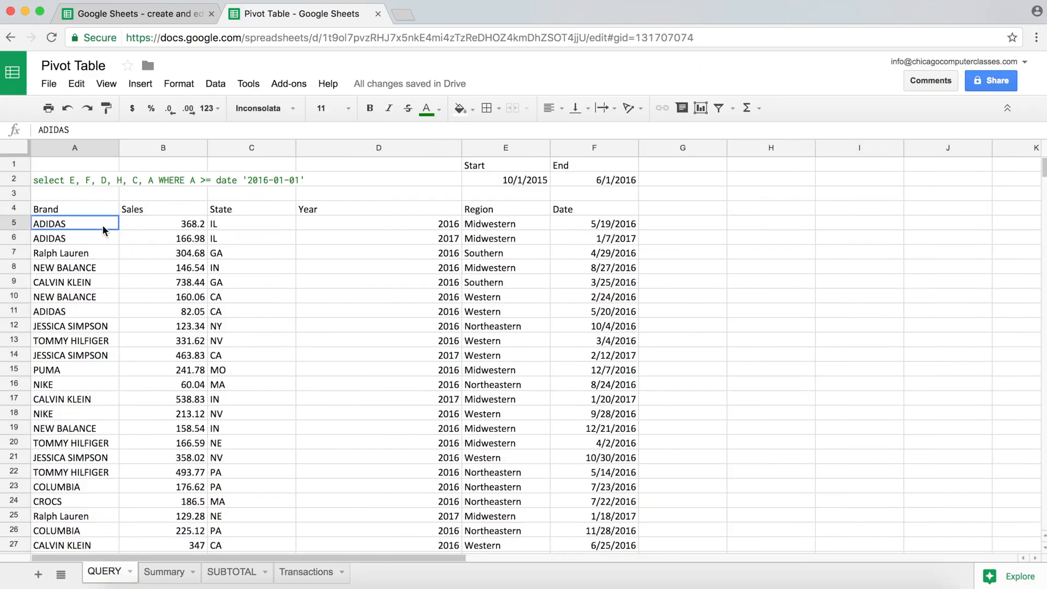
left_click(154, 236)
left_click(351, 251)
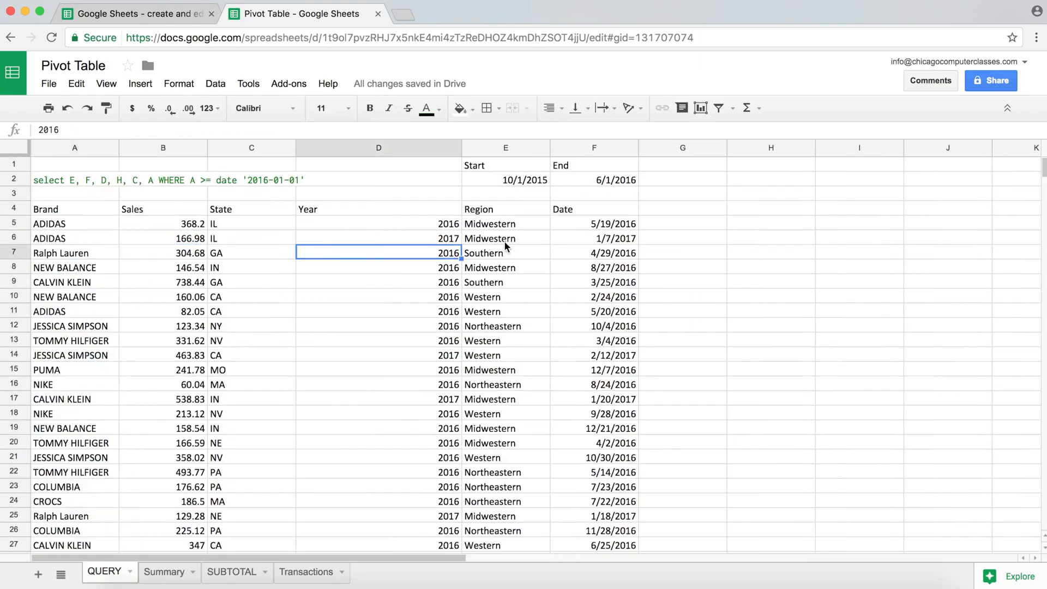
left_click(605, 238)
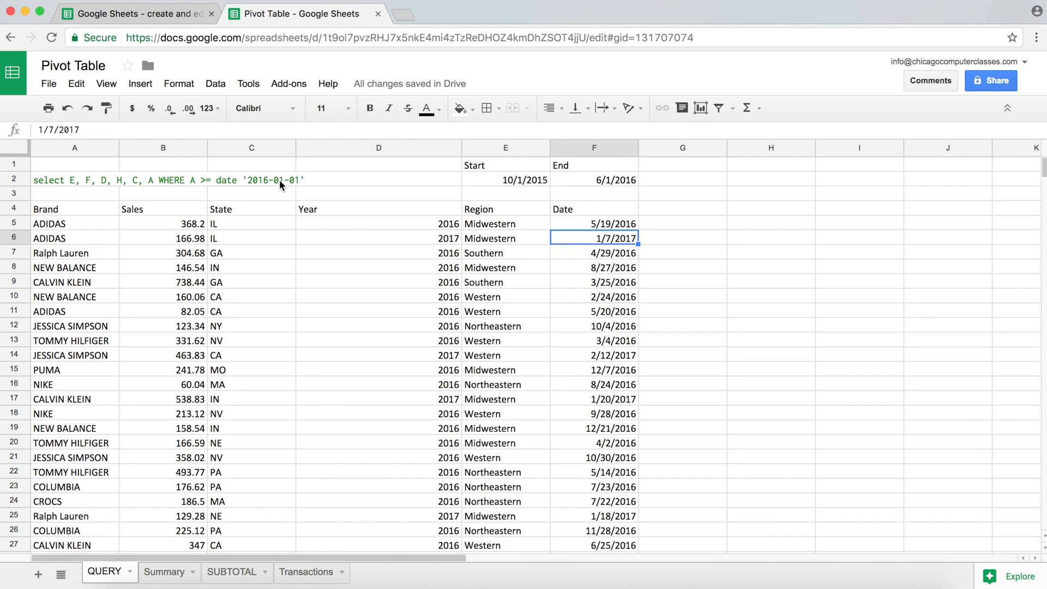
- Append the condition and A <= date '2016-01-31' to the query string in cell A2 and commit it
left_click(70, 181)
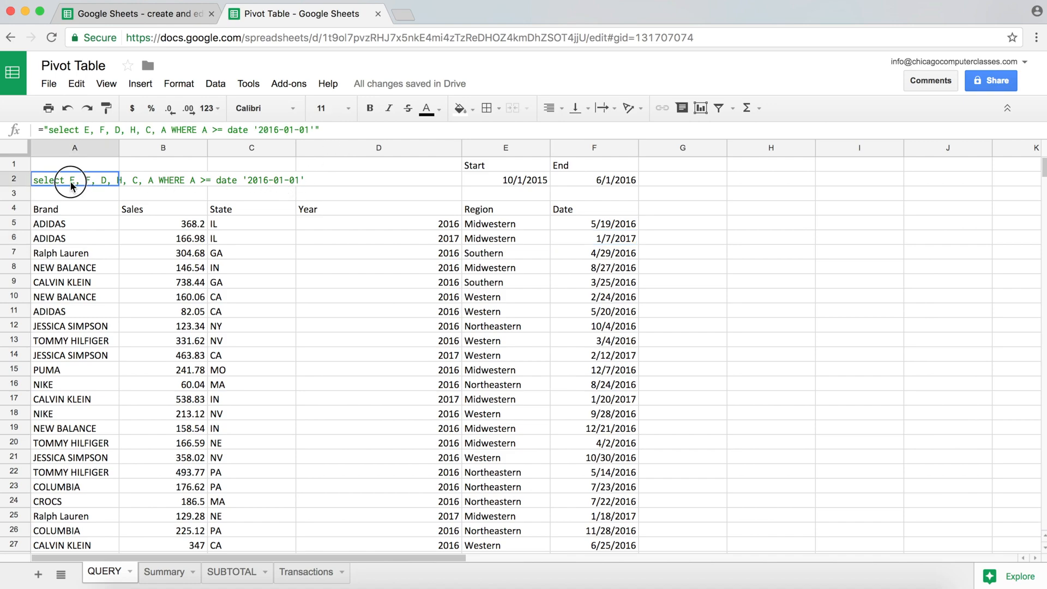
left_click(315, 129)
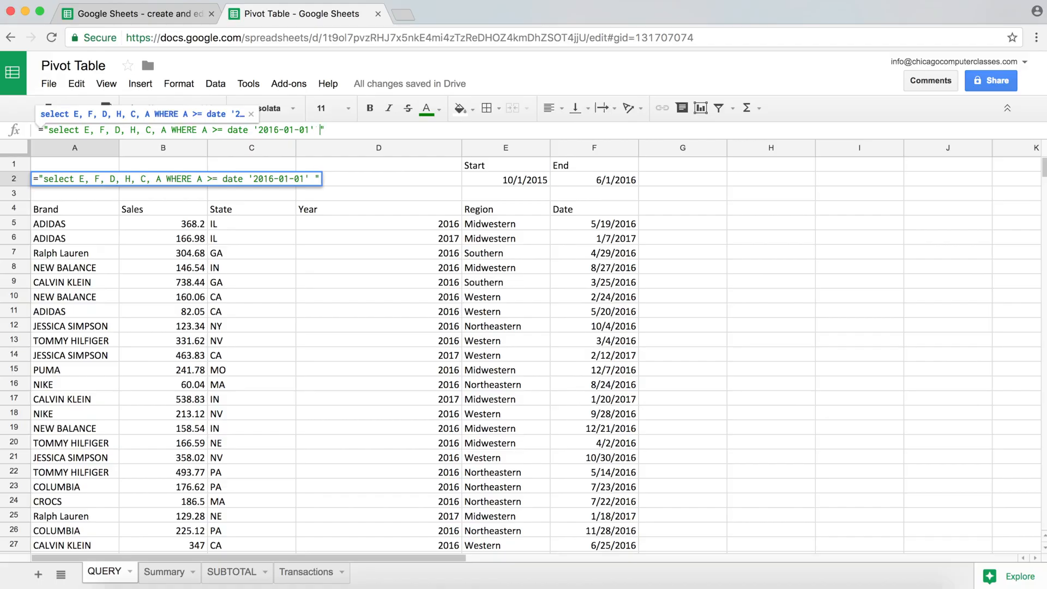
type("and A <=")
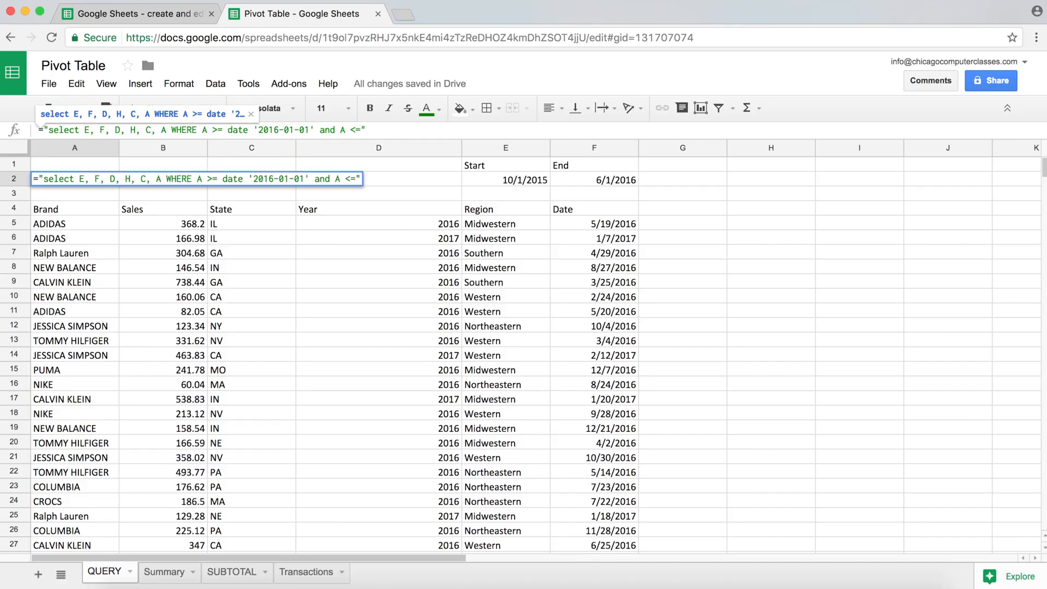
type(" date ''")
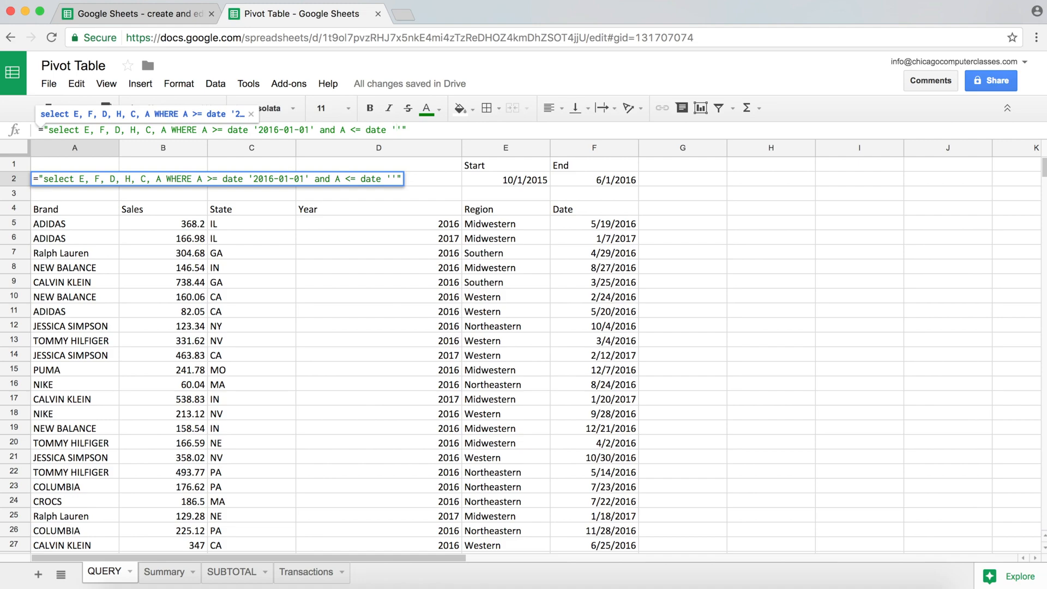
type("2016-01-31")
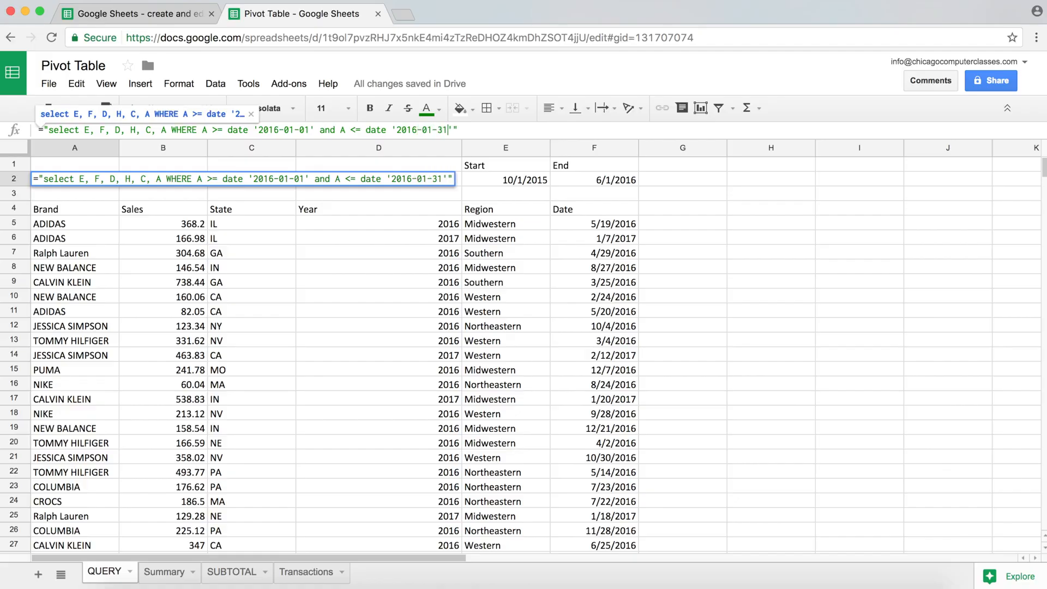
key("Return")
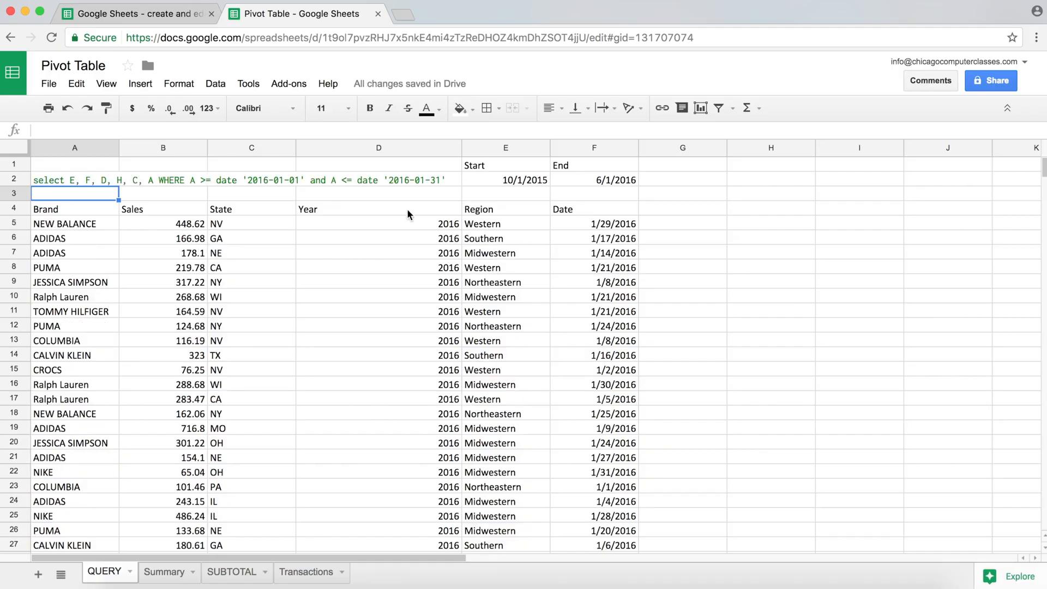
- Review the filtered January rows and compare the query string in A2 with the Start and End dates in E2 and F2
scroll(394, 227, "down", 7)
scroll(394, 232, "up", 7)
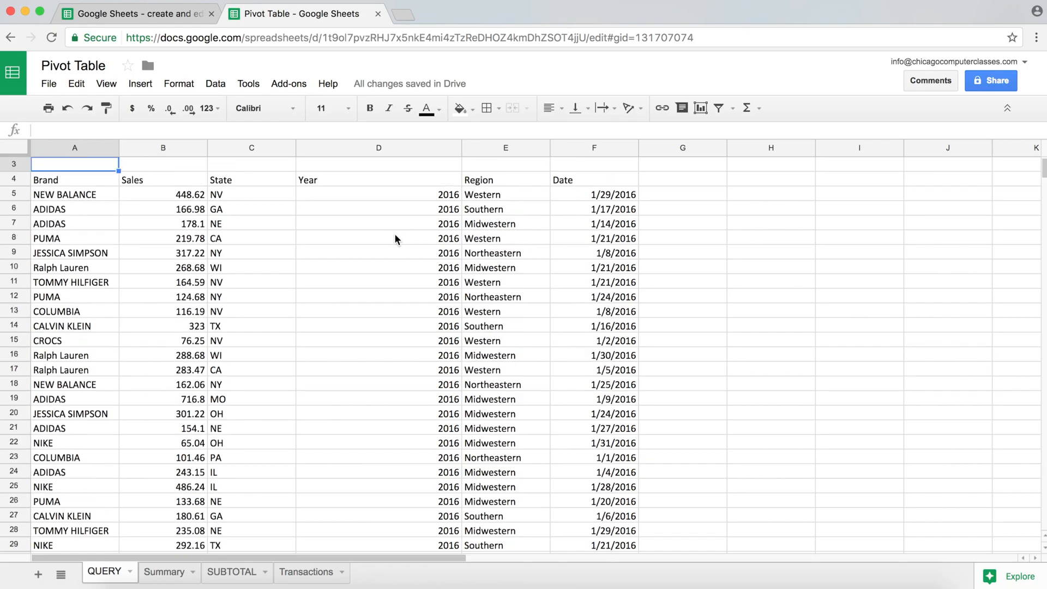
scroll(395, 239, "up", 1)
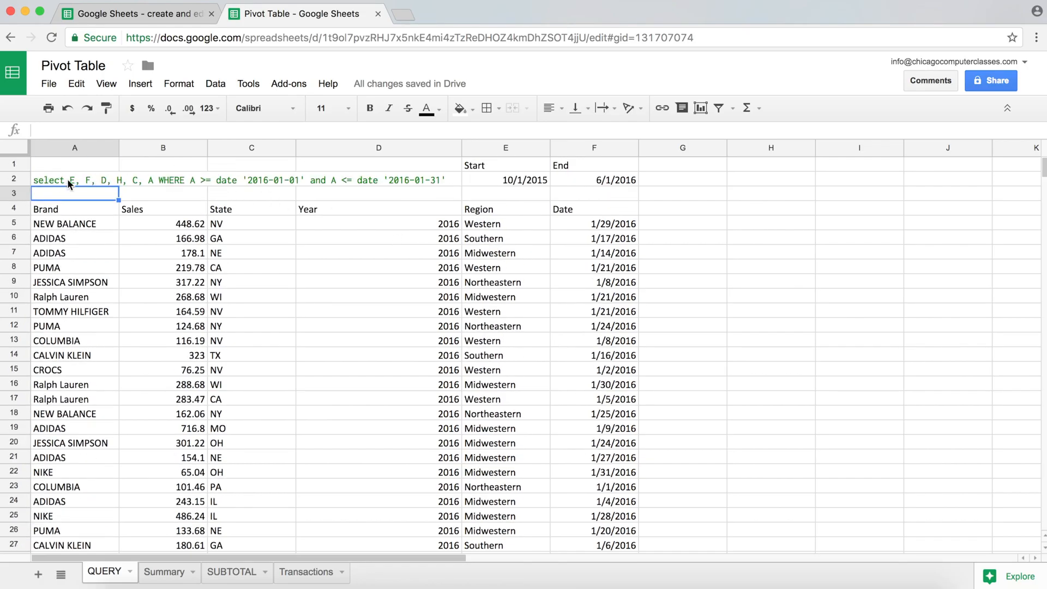
left_click(88, 180)
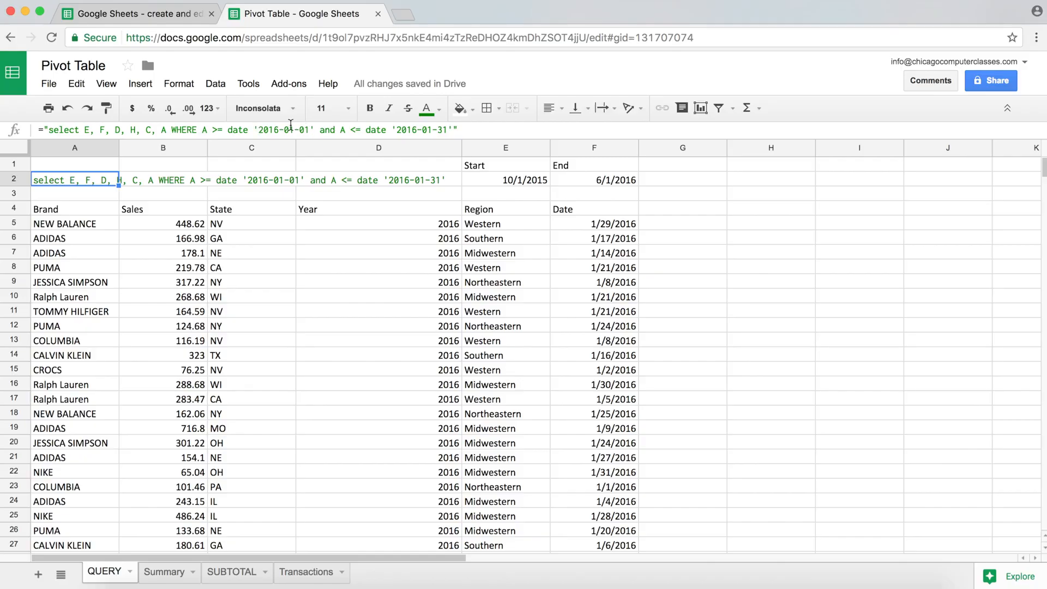
left_click(519, 183)
left_click(589, 183)
left_click(519, 179)
left_click(606, 178)
left_click(518, 174)
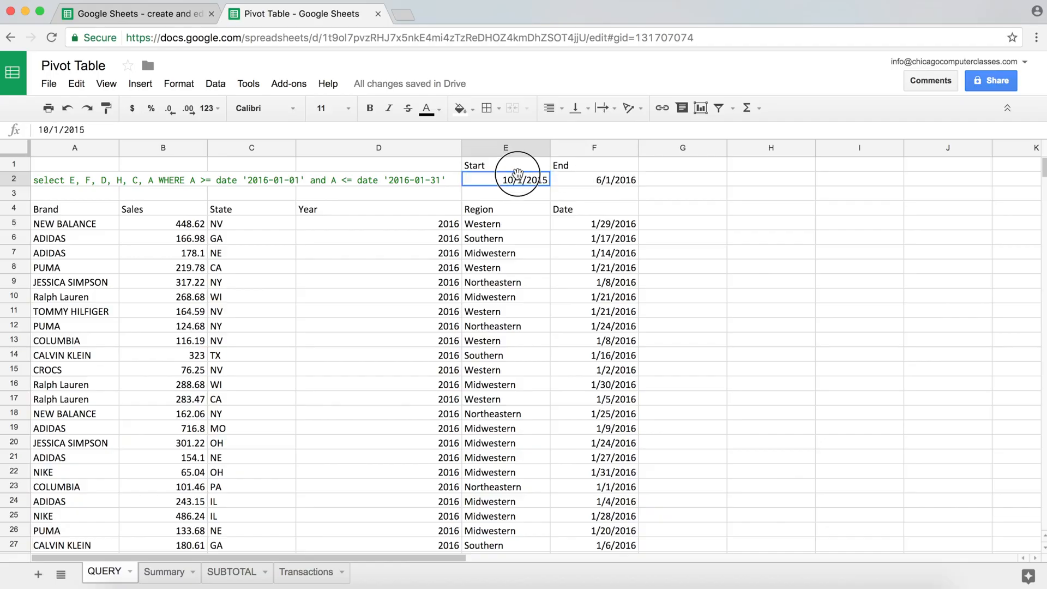
left_click(93, 182)
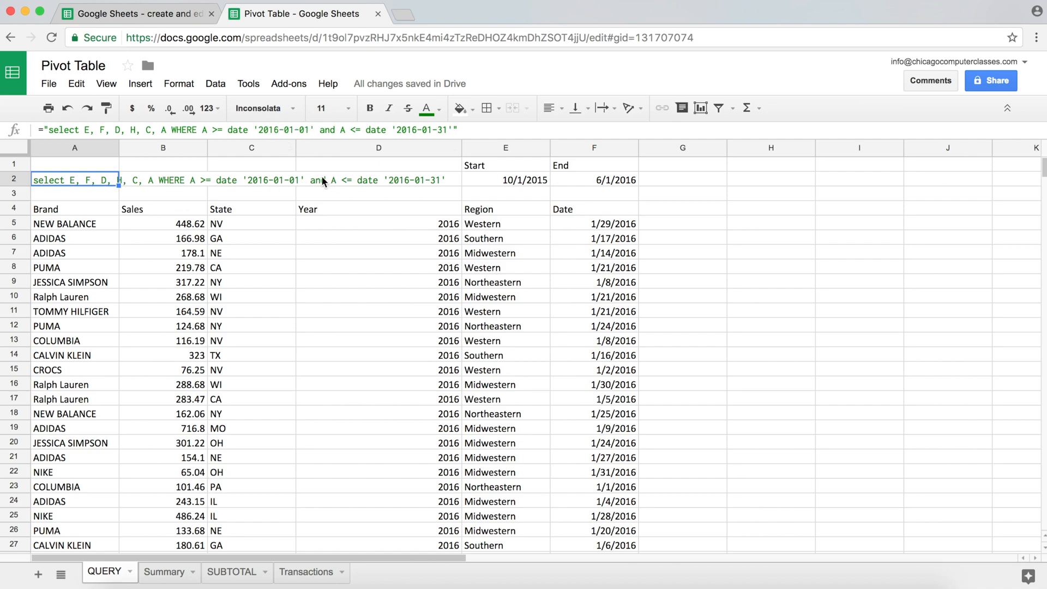
left_click(531, 180)
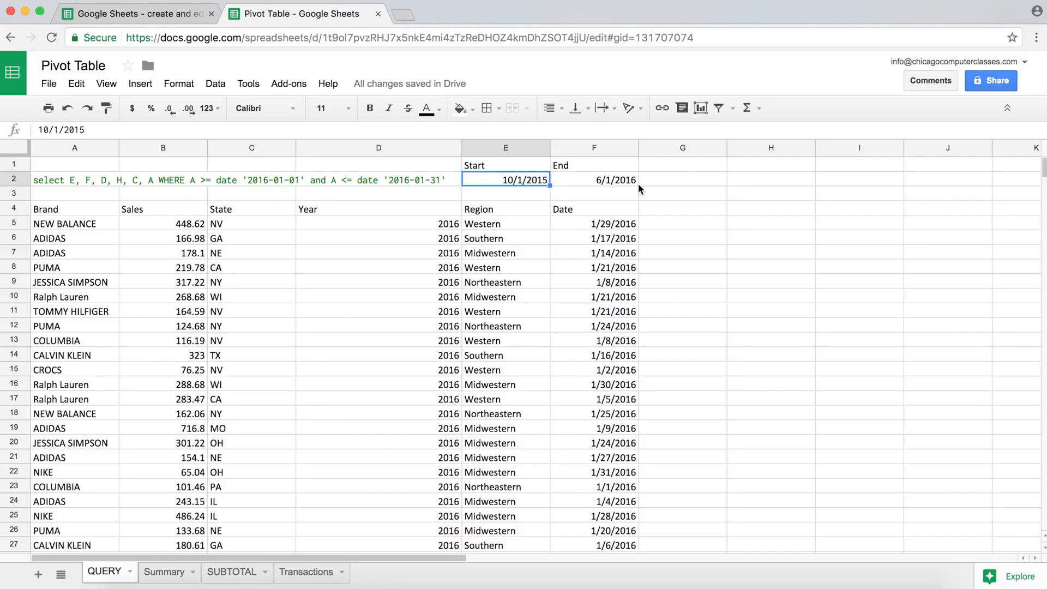
- Enter the formula =TEXT(E2,"yyyy-mm-dd") in cell H2 to convert the Start date into query-style text
left_click(756, 180)
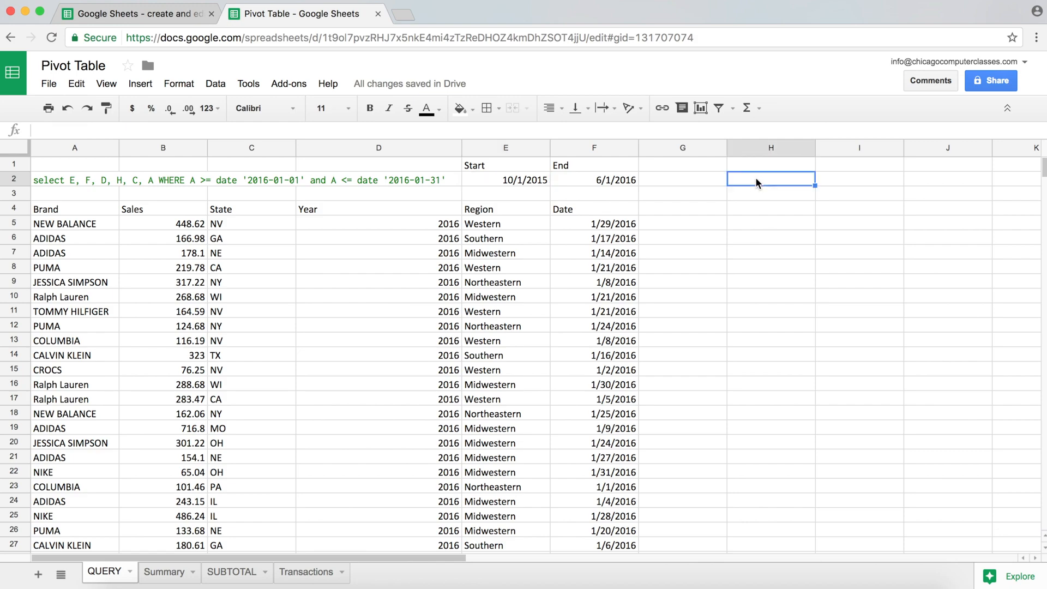
type("=")
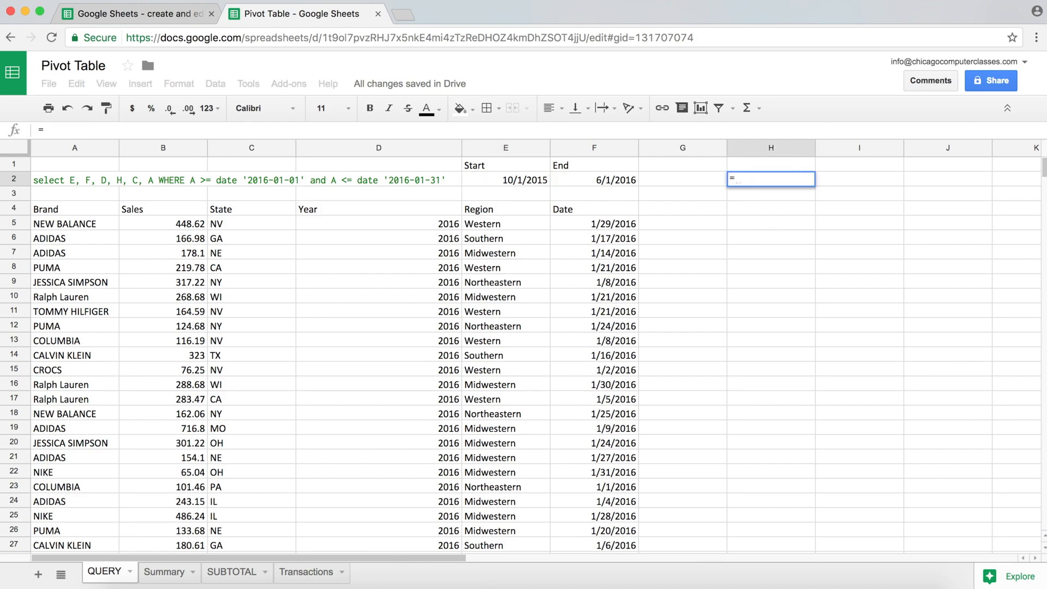
type("te")
key("Tab")
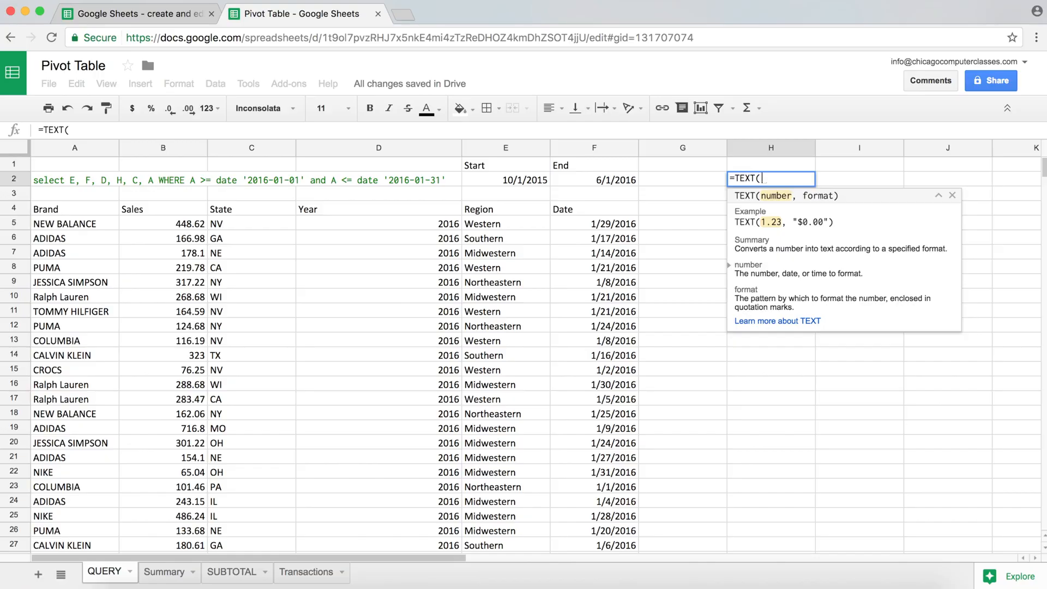
left_click(532, 180)
type(",")
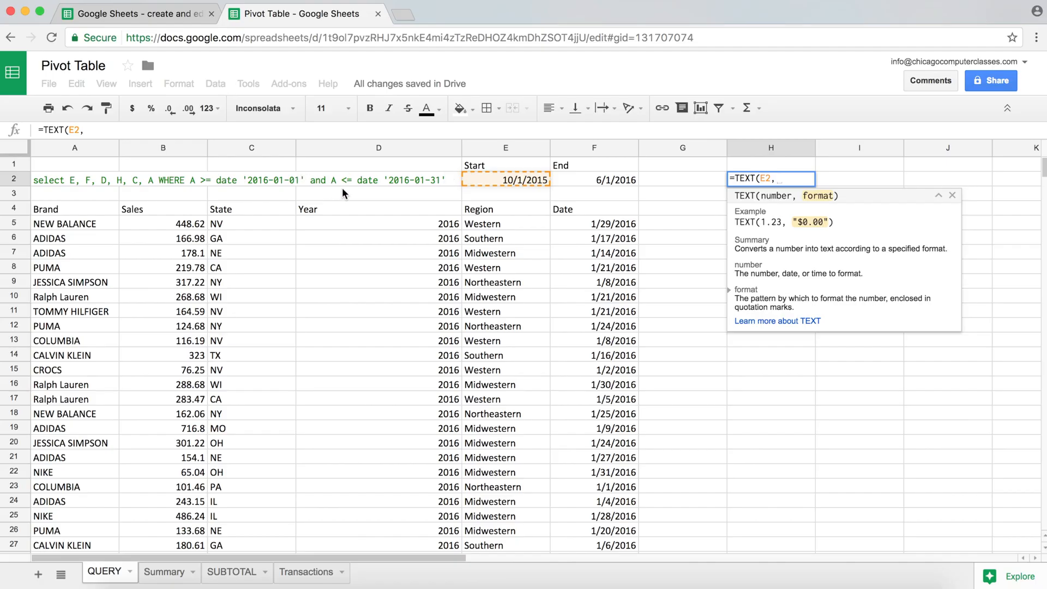
type("\"\"")
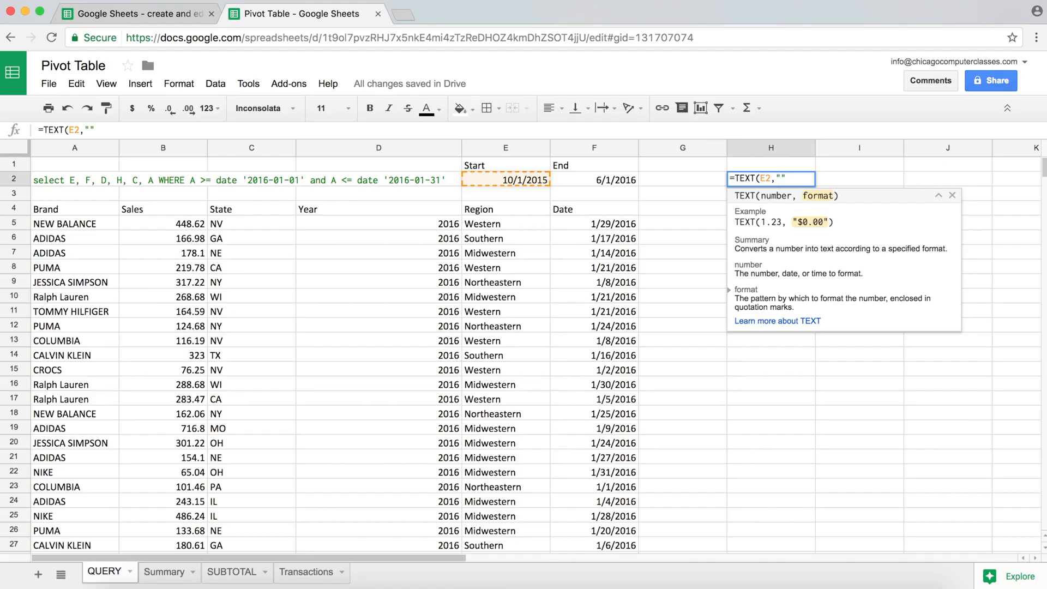
type(")")
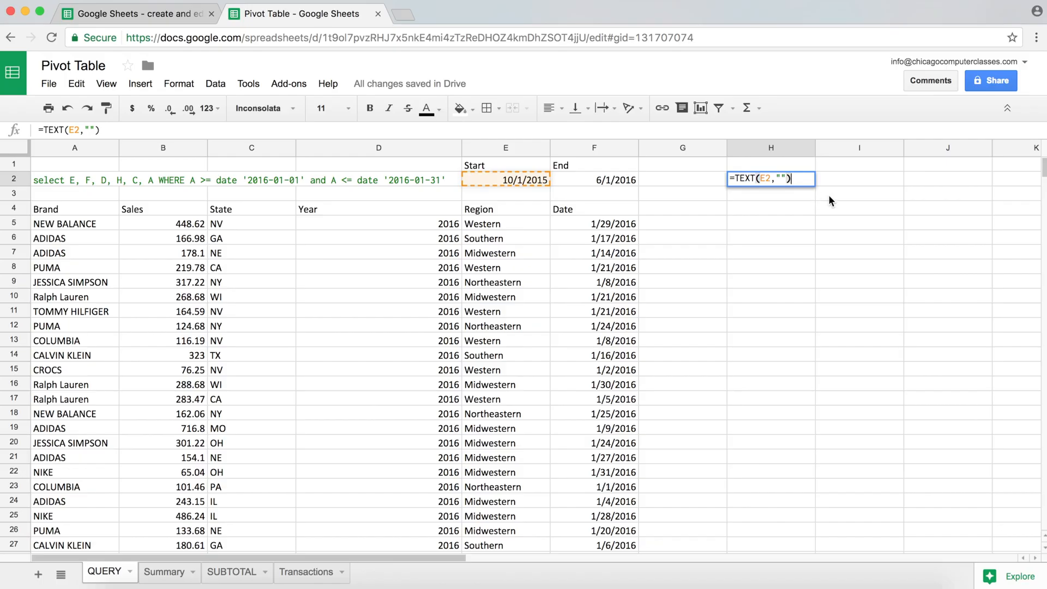
key("Left")
key("Left")
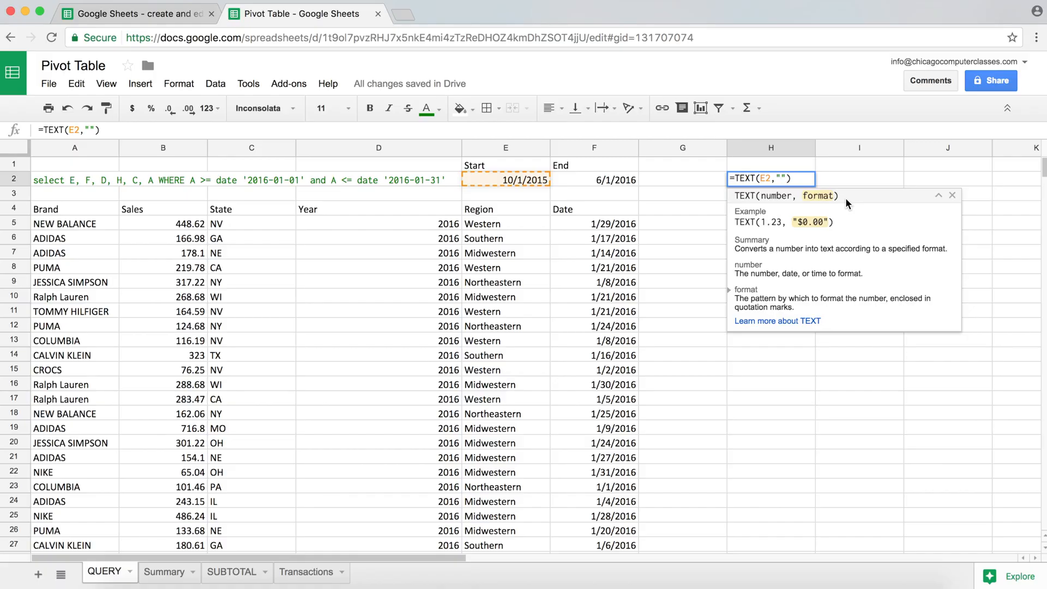
type("yyyy")
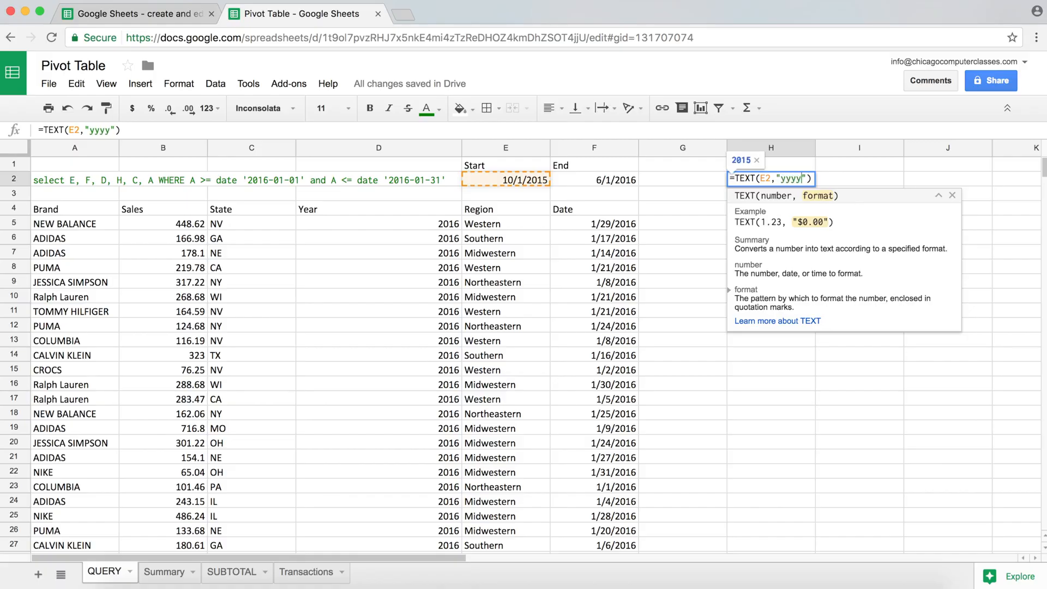
type("-mm")
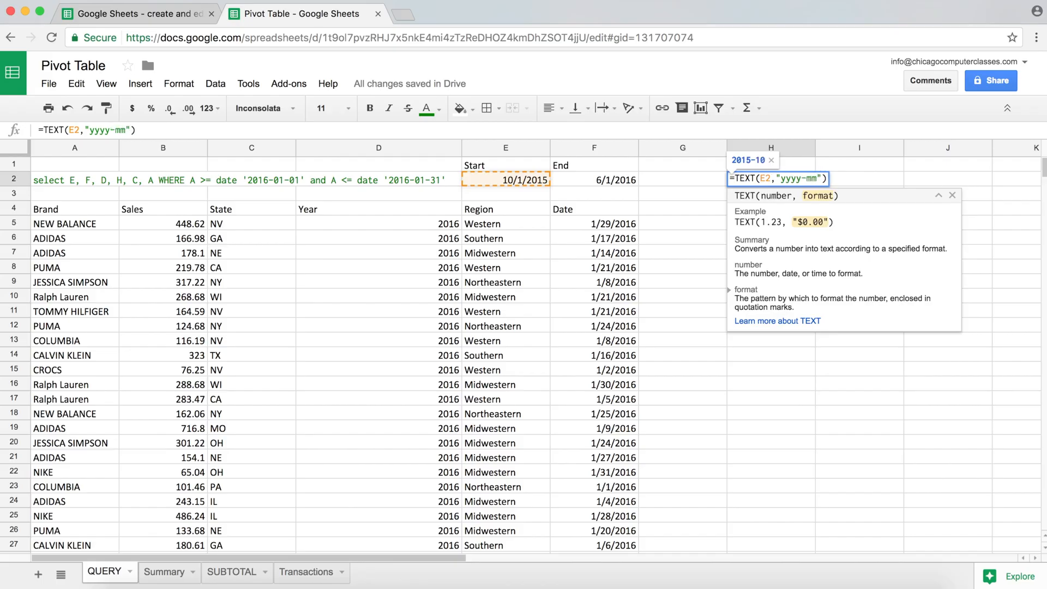
type("-dd")
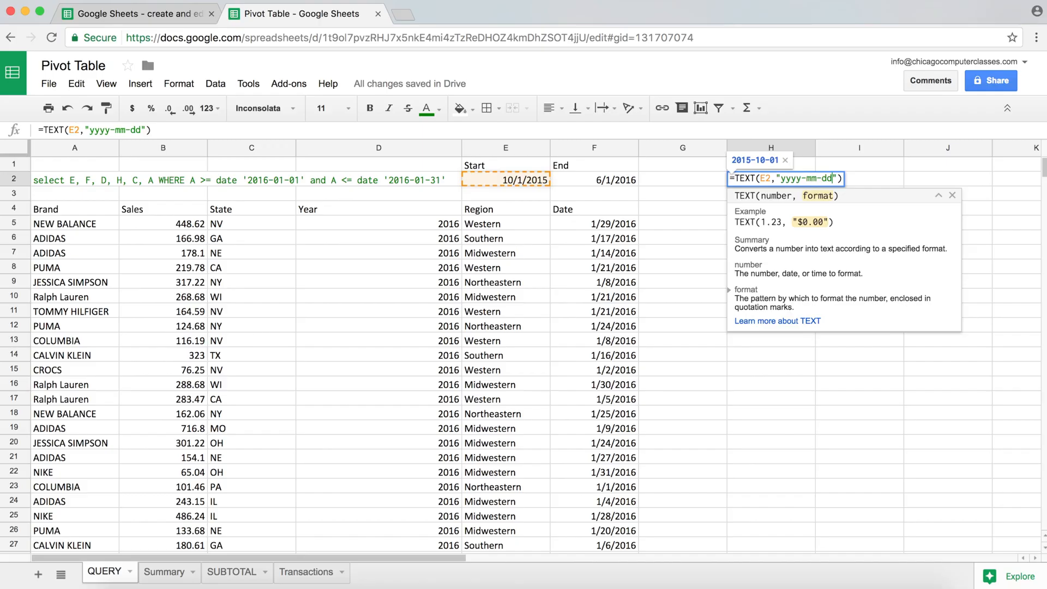
key("Return")
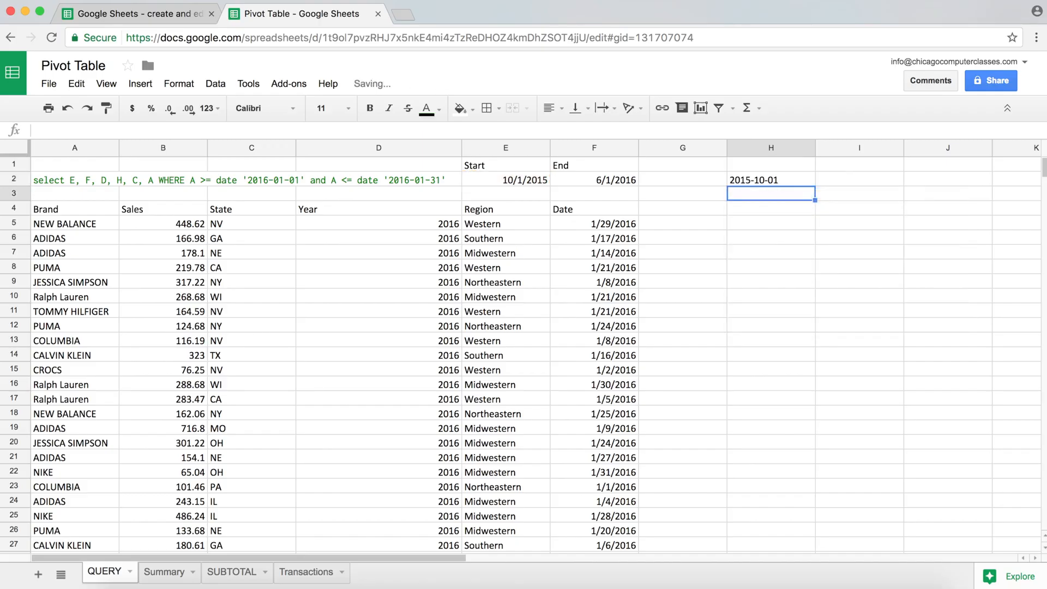
- Set the Start date in cell E2 to 1/1/2016
left_click(505, 177)
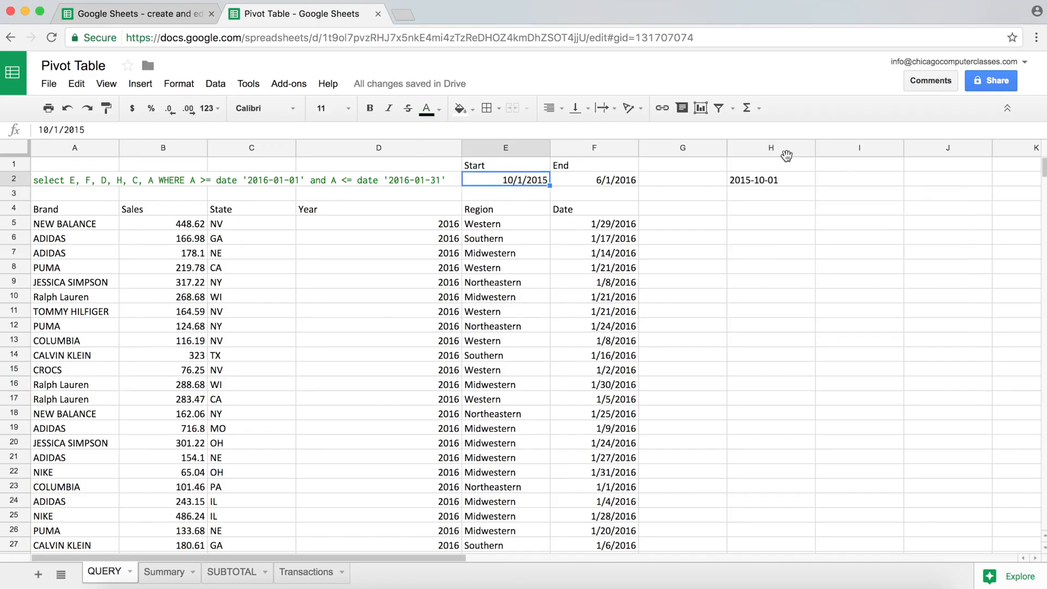
left_click(788, 185)
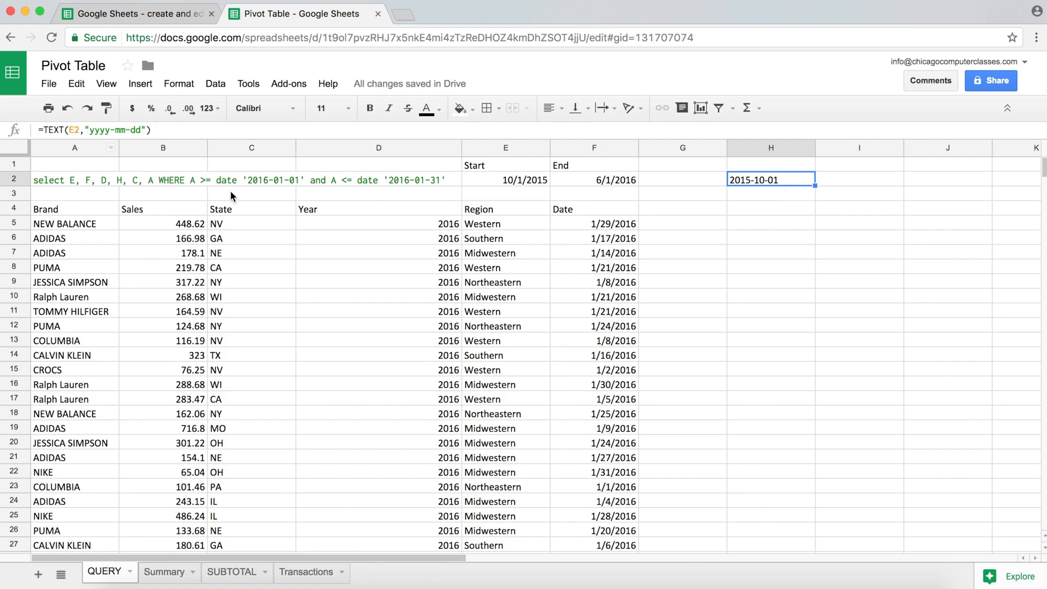
left_click(84, 181)
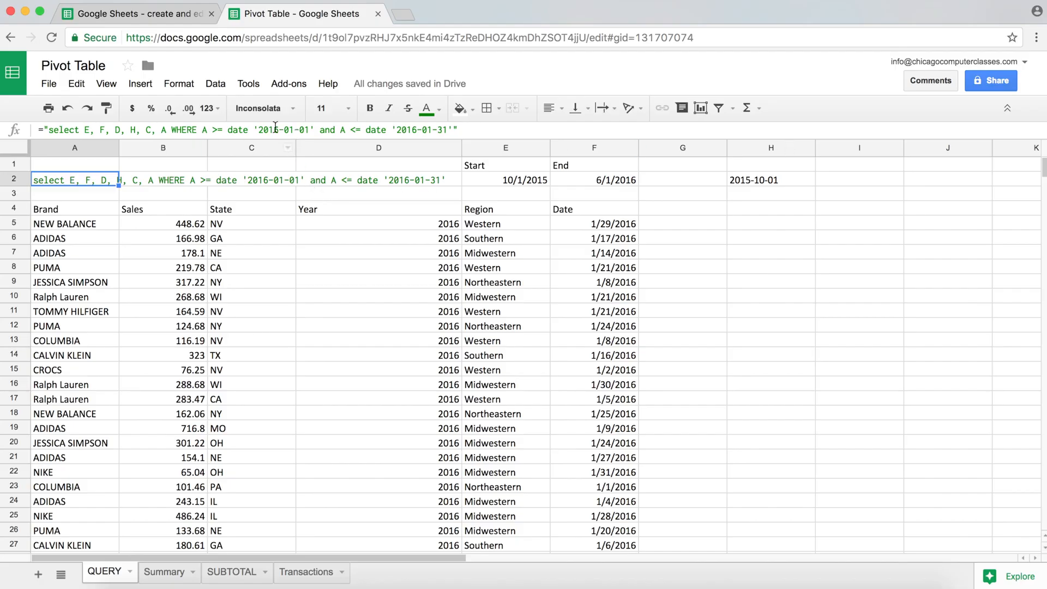
left_click(527, 179)
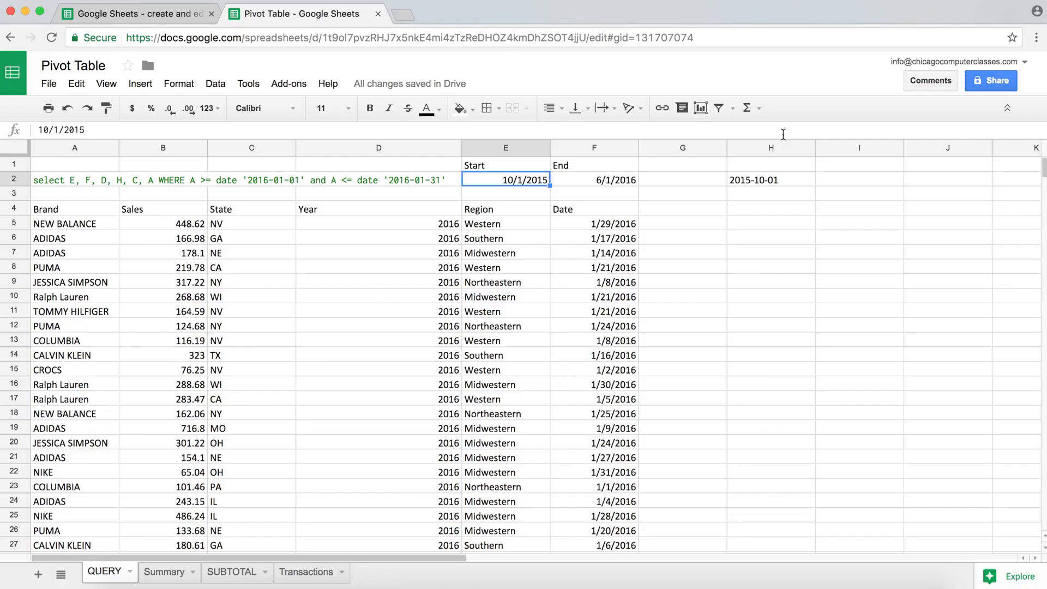
type("1/1/2016")
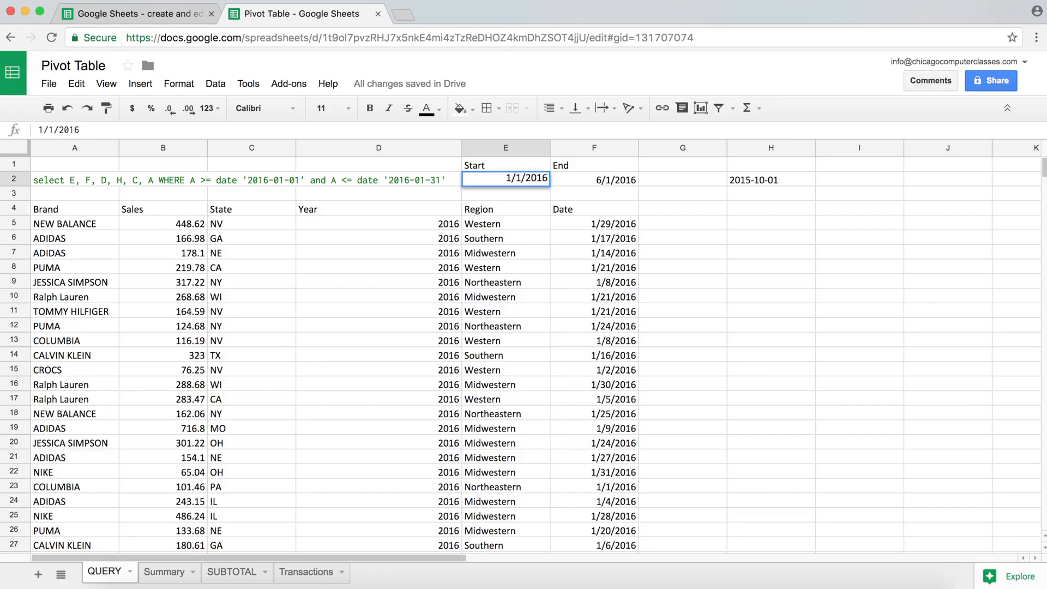
key("Return")
key("Up")
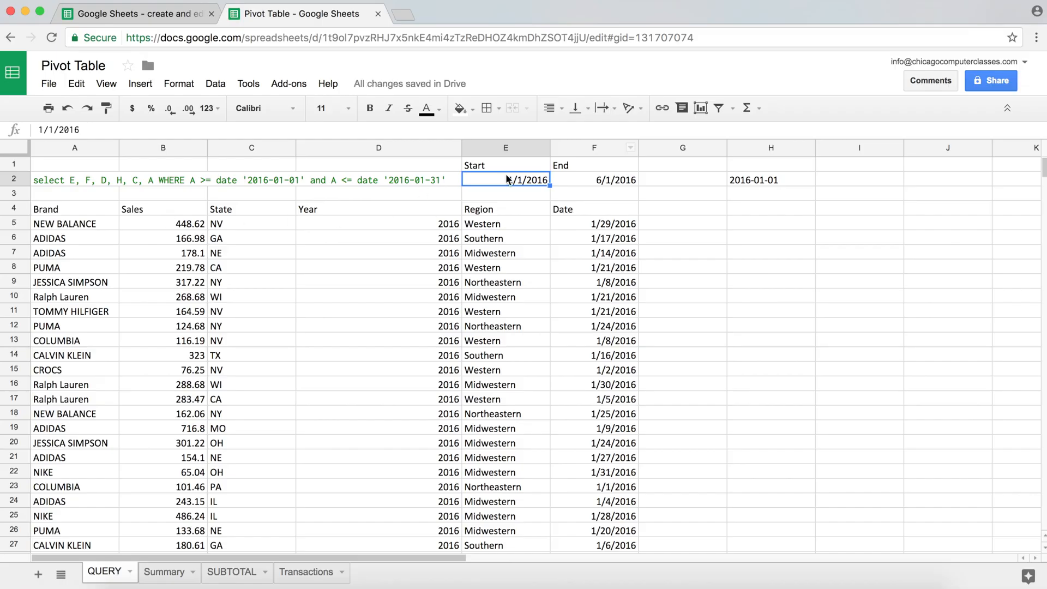
- Copy the TEXT(E2,"yyyy-mm-dd") expression without its equals sign from the formula in H2, leaving that formula unchanged
left_click(775, 185)
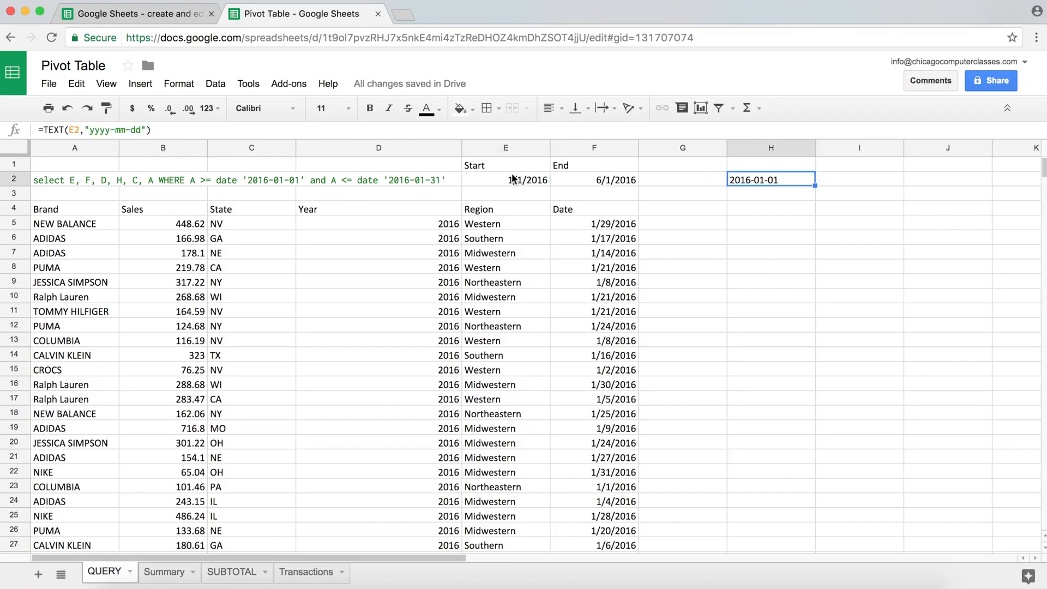
left_click(157, 132)
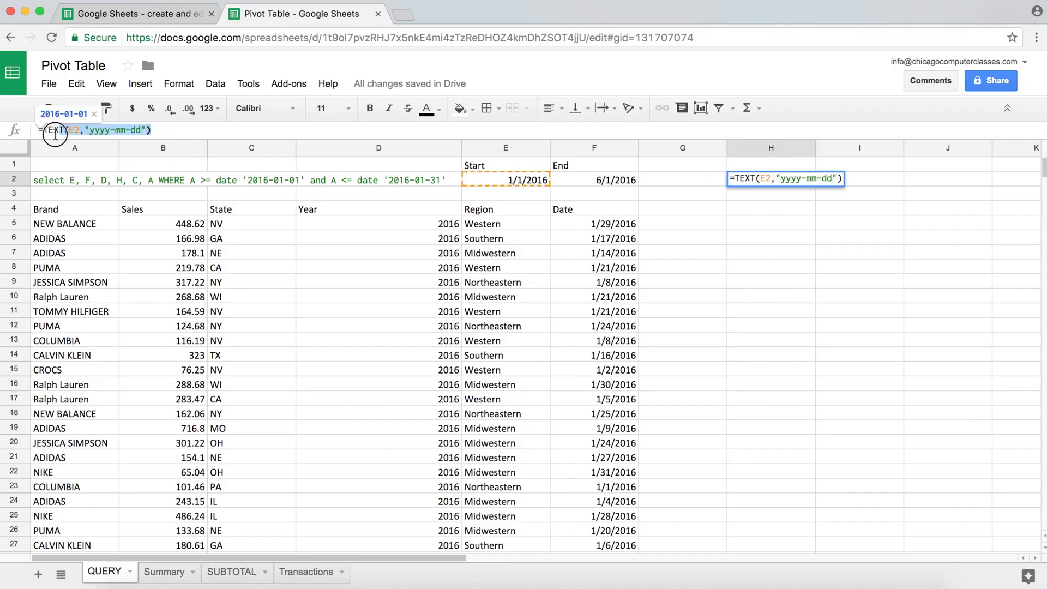
left_click_drag(44, 131, 156, 130)
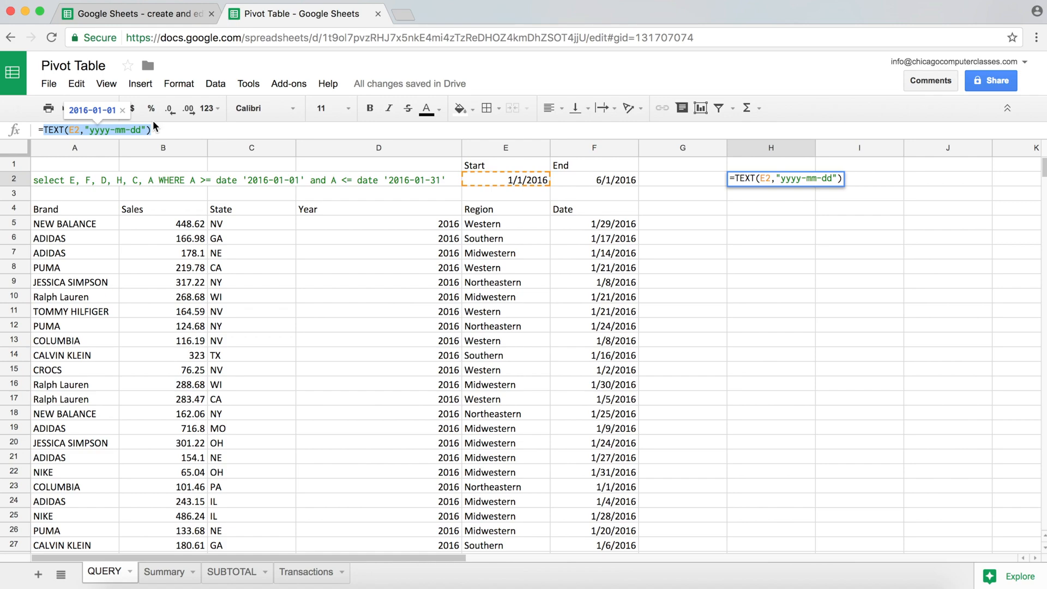
key("Return")
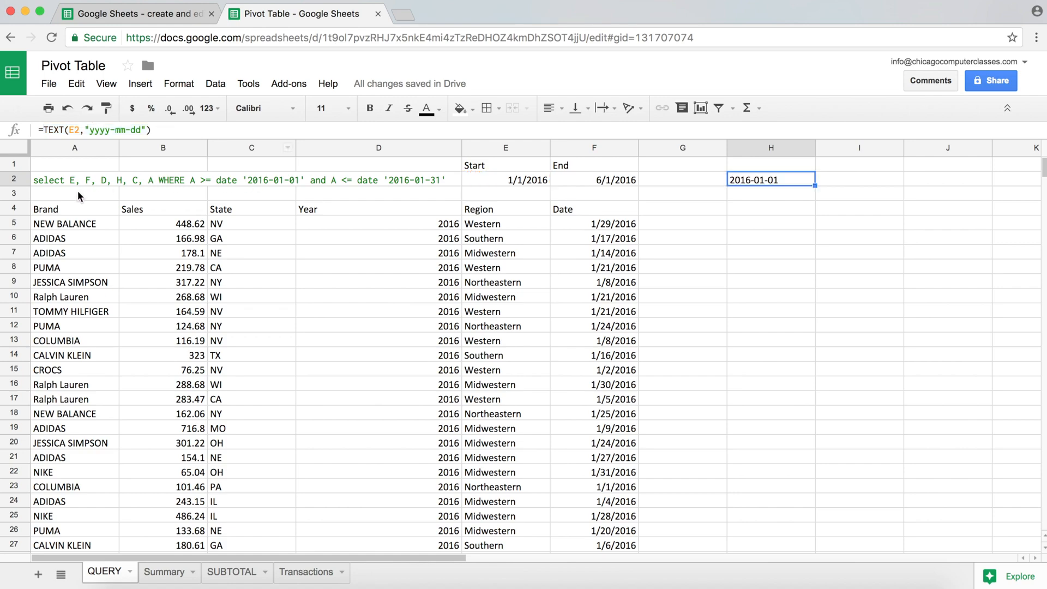
- Replace the start date 2016-01-01 in A2's query formula with a pair of double quotes that splits the string between its single quotes
left_click(71, 175)
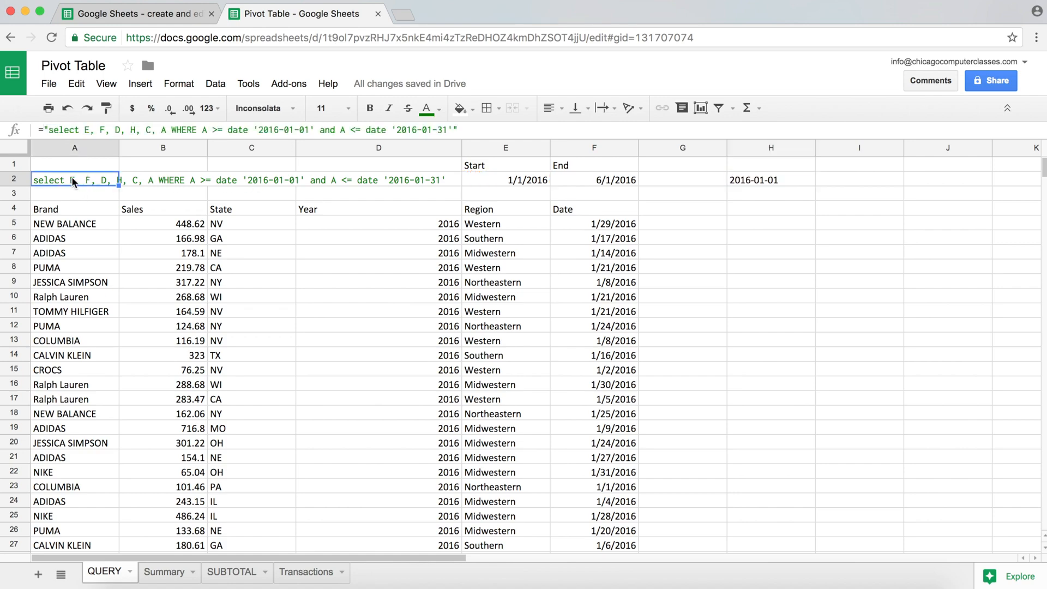
double_click(71, 176)
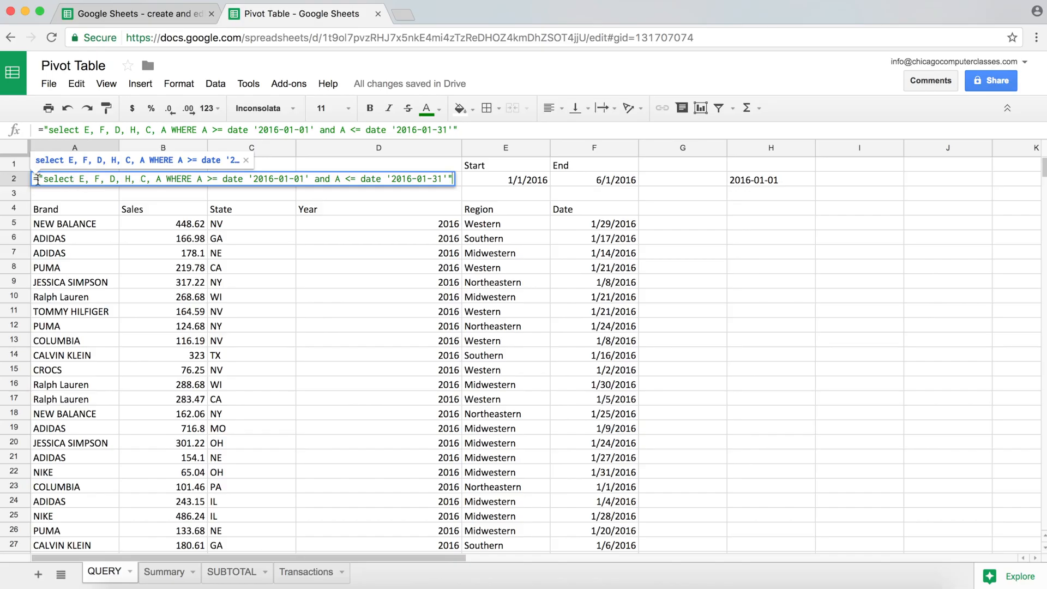
left_click(39, 129)
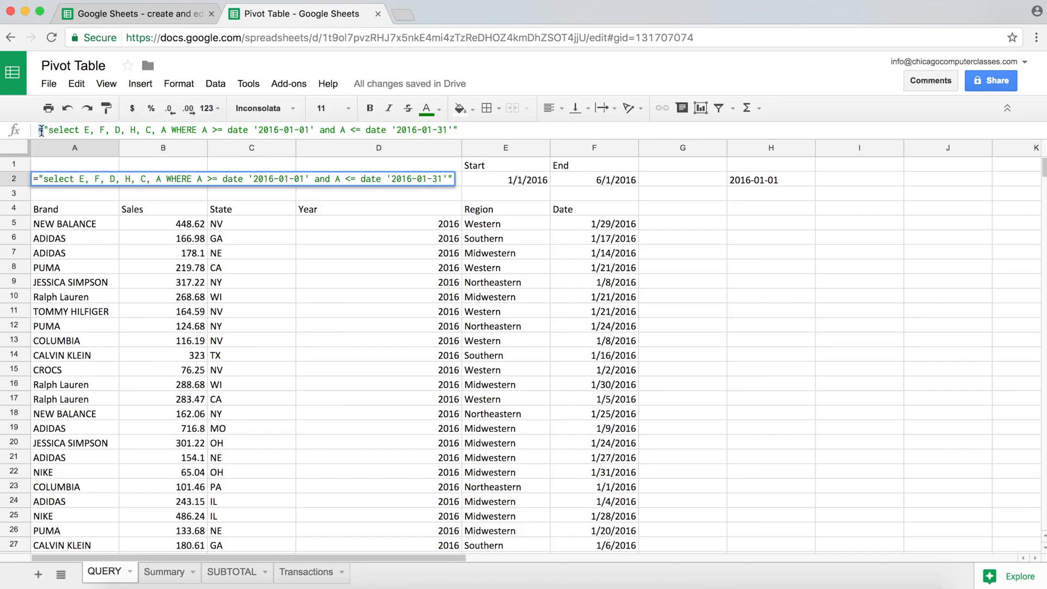
left_click(254, 130)
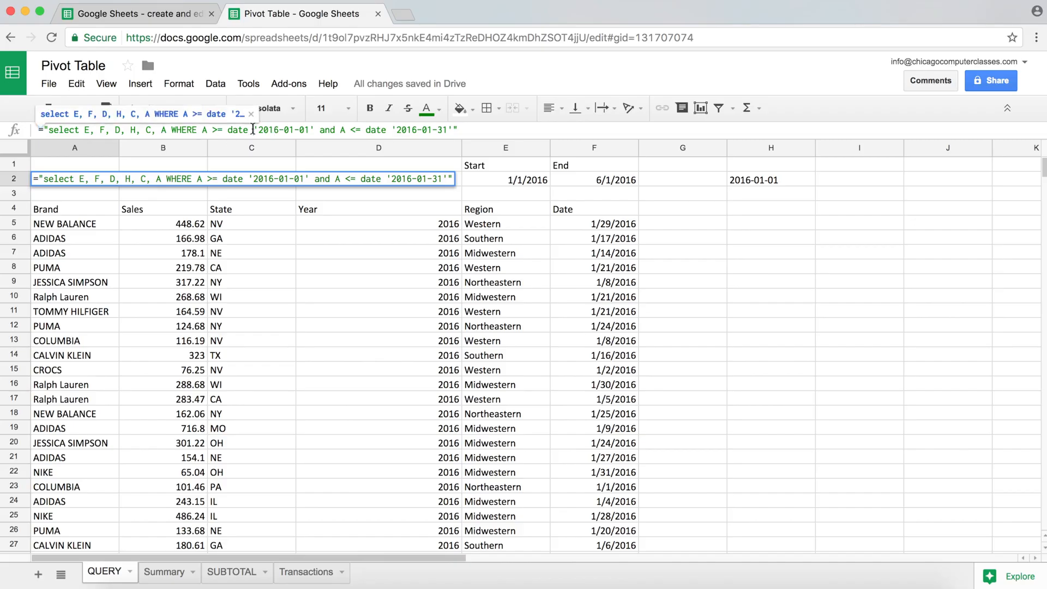
double_click(303, 130)
left_click_drag(303, 130, 258, 130)
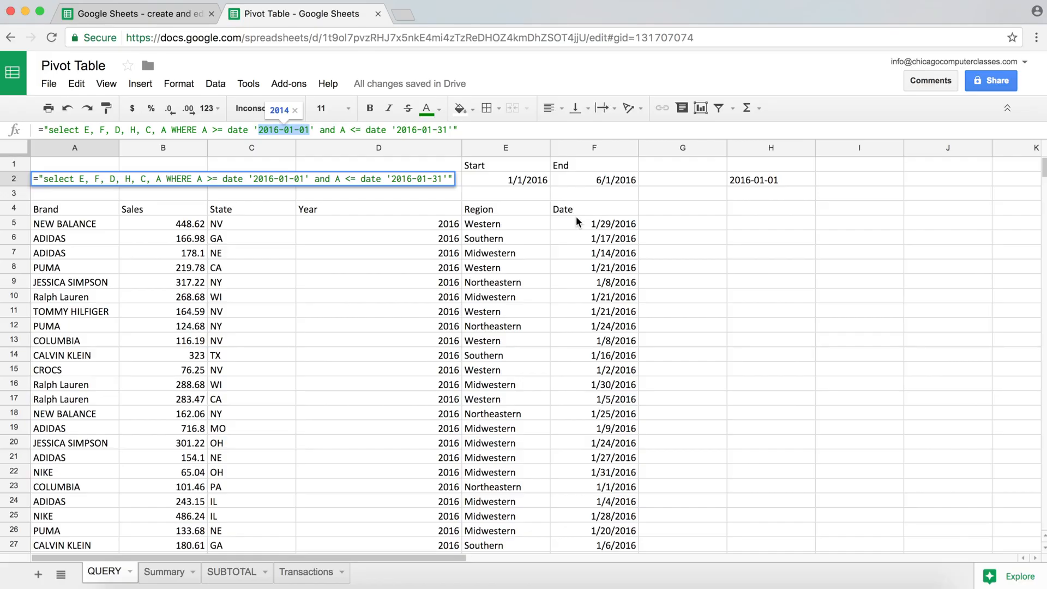
type("\"")
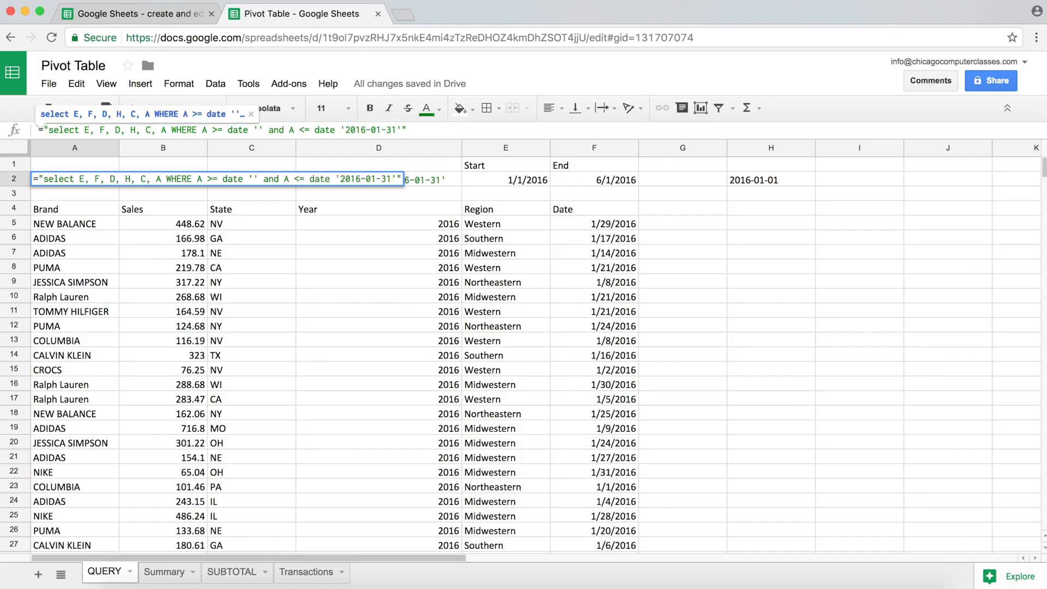
type("\"")
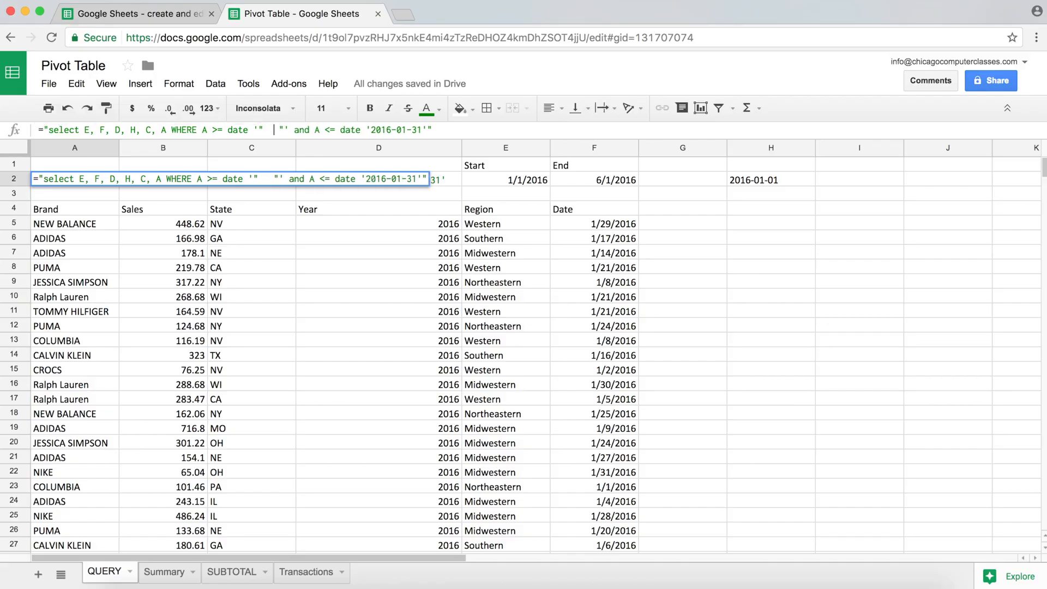
- Join TEXT(E2,"yyyy-mm-dd") into the gap in A2's query string with an & on each side and commit the formula
type("   &")
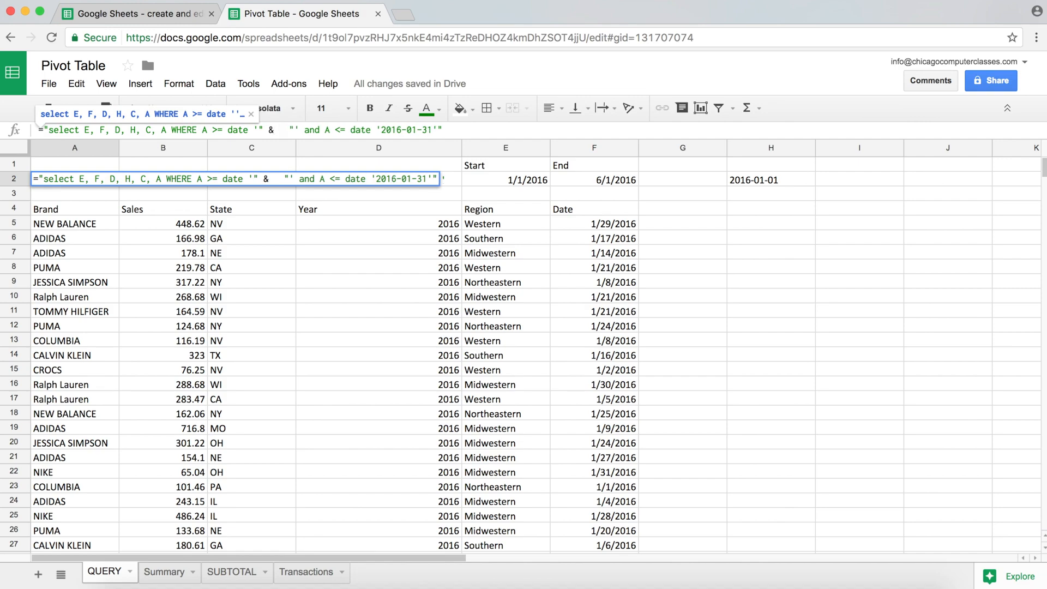
type("TEXT(E2,\"yyyy-mm-dd\")")
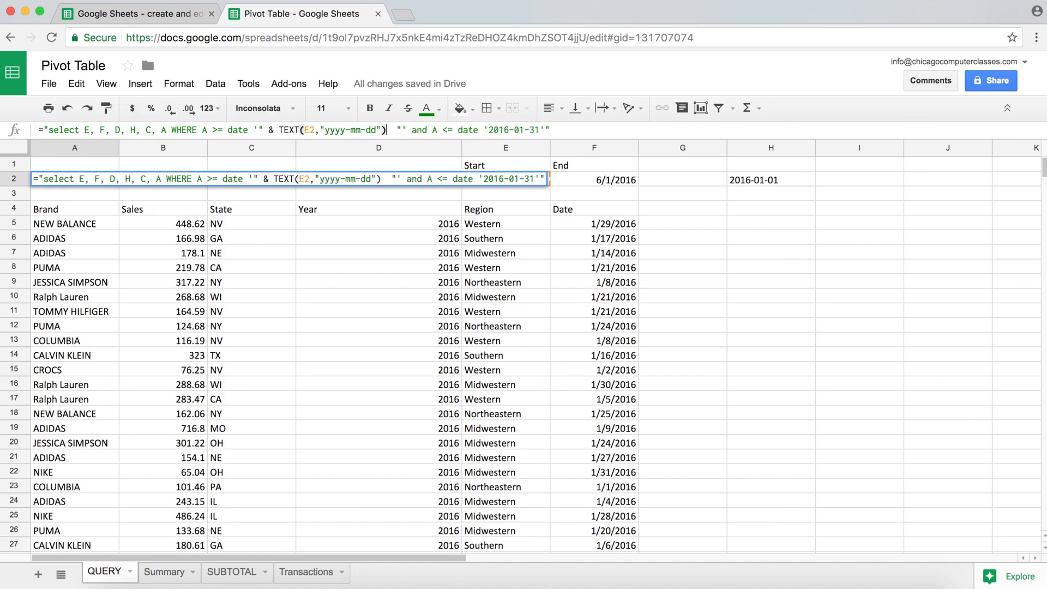
type("&")
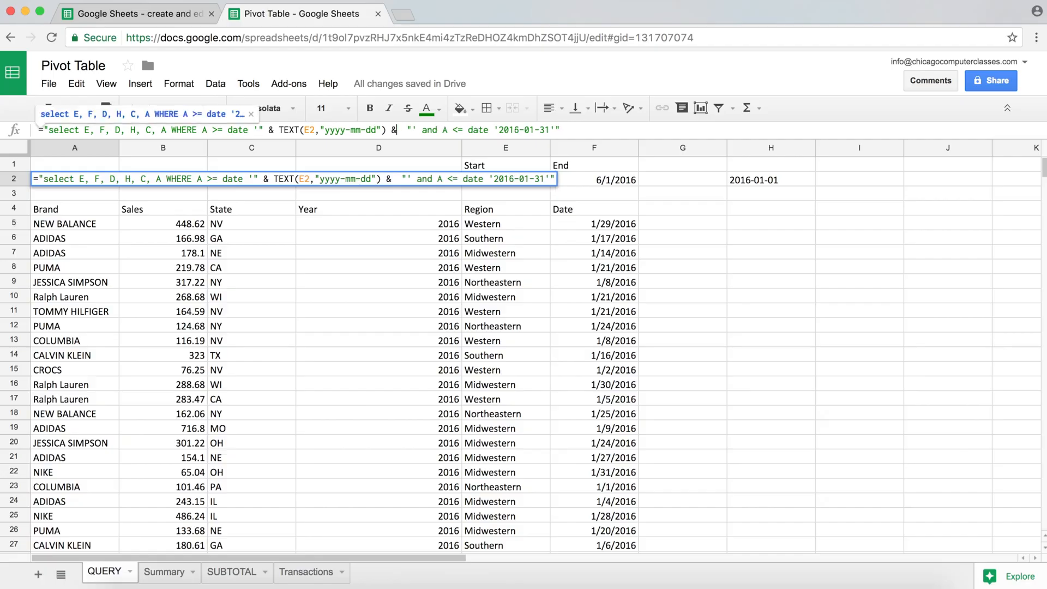
key("BackSpace")
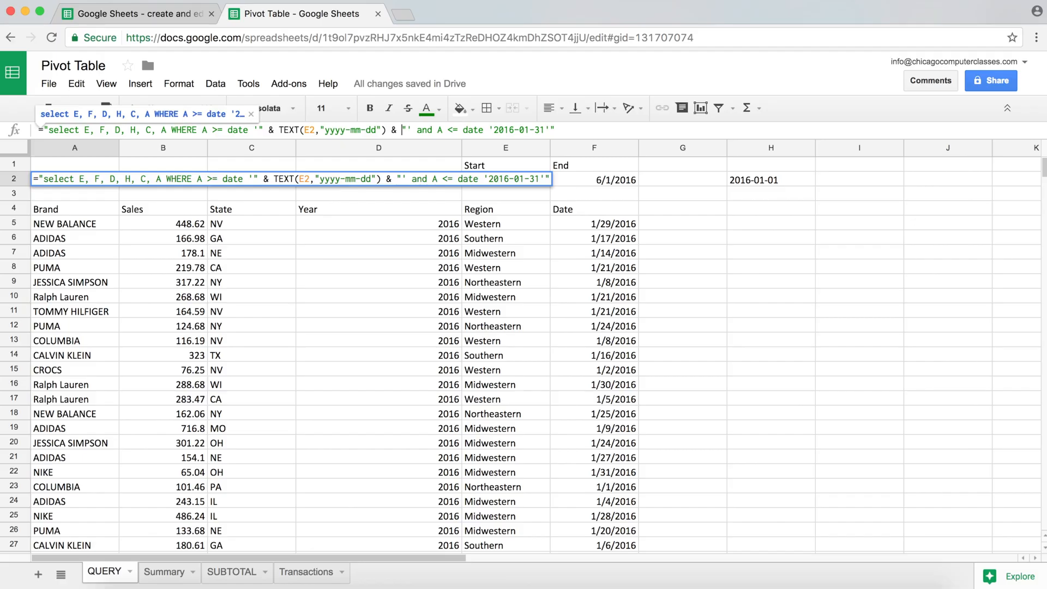
key("Return")
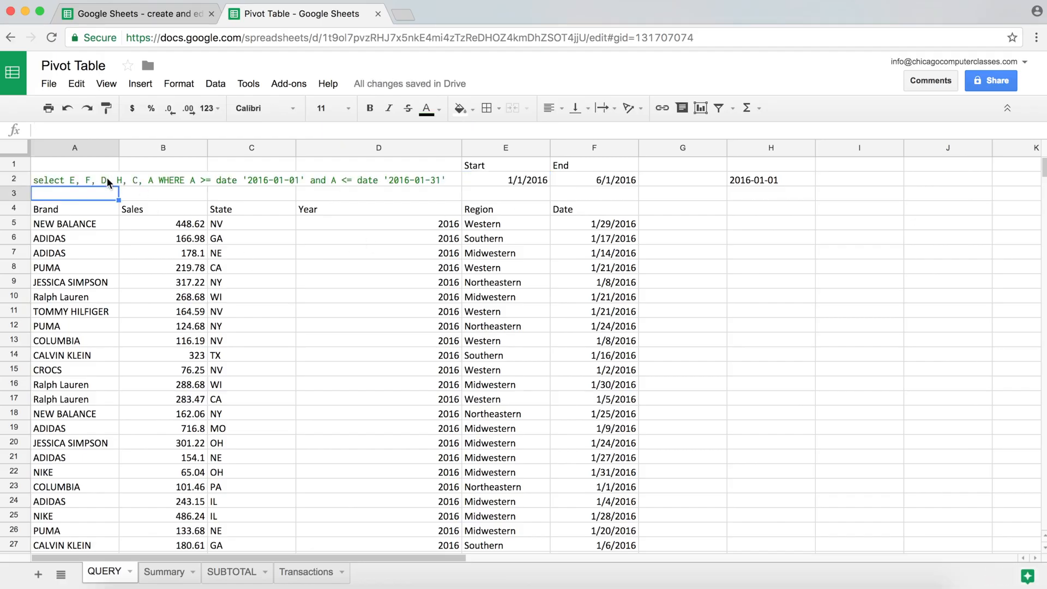
- Replace the end date 2016-01-31 in A2's formula with a double-quote break and insert & TEXT(E2,"yyyy-mm-dd") into it
left_click(107, 176)
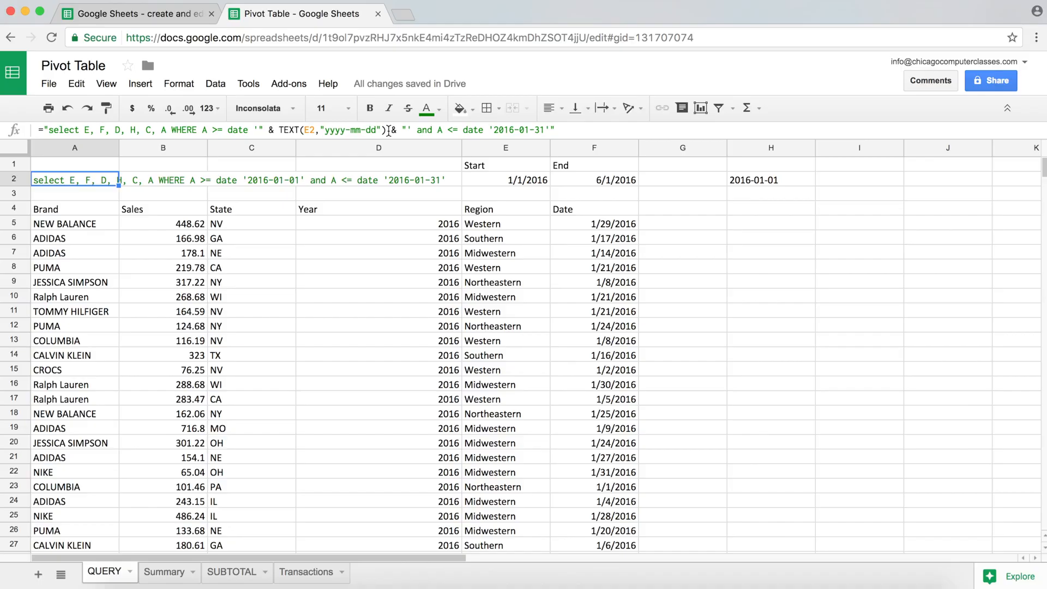
left_click(546, 131)
left_click_drag(546, 130, 495, 131)
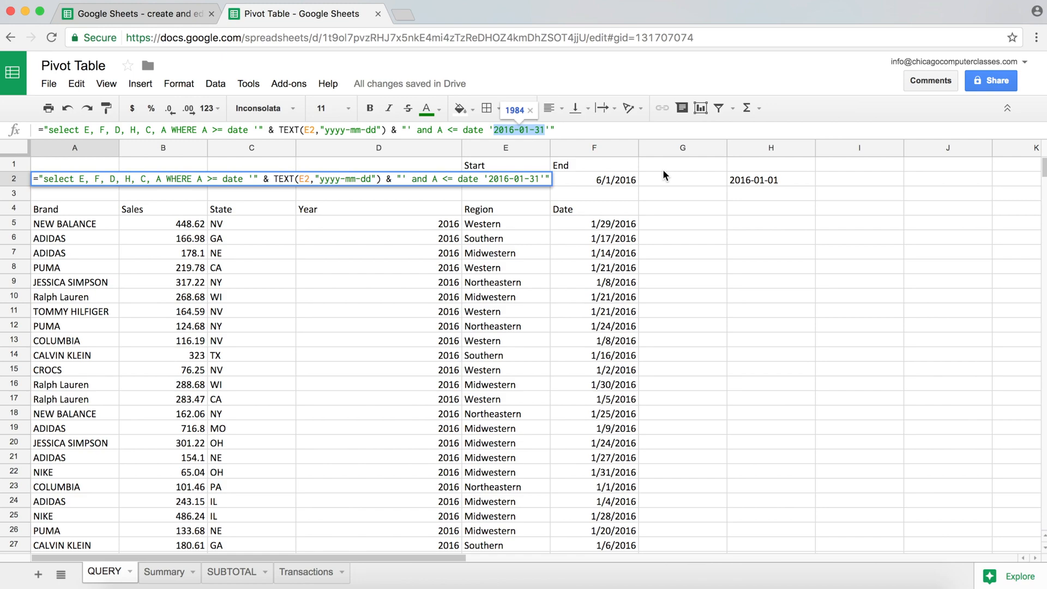
type("\"\"")
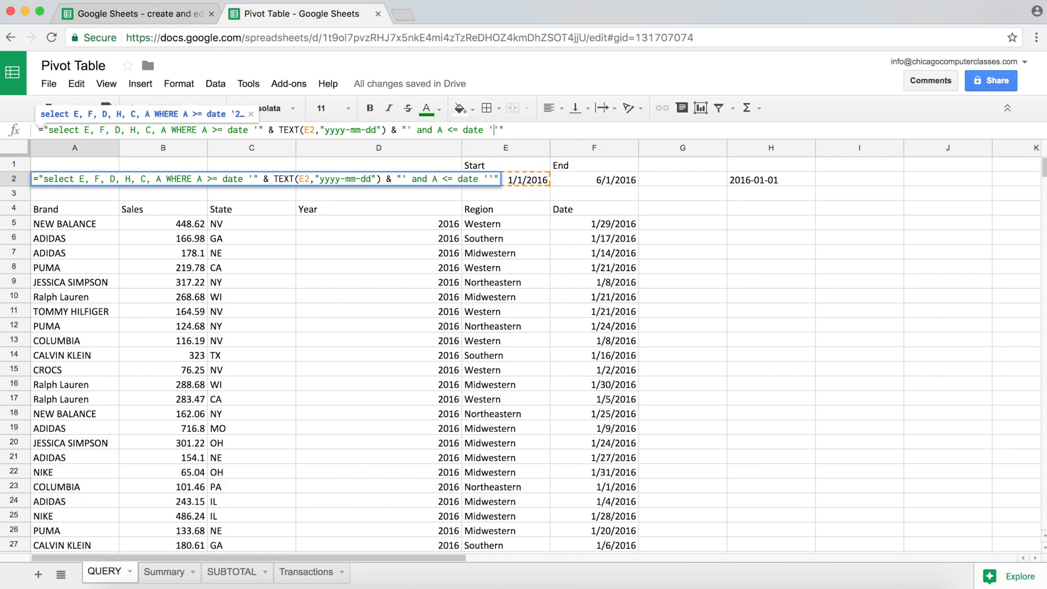
key("Left")
key("Left")
key("Left")
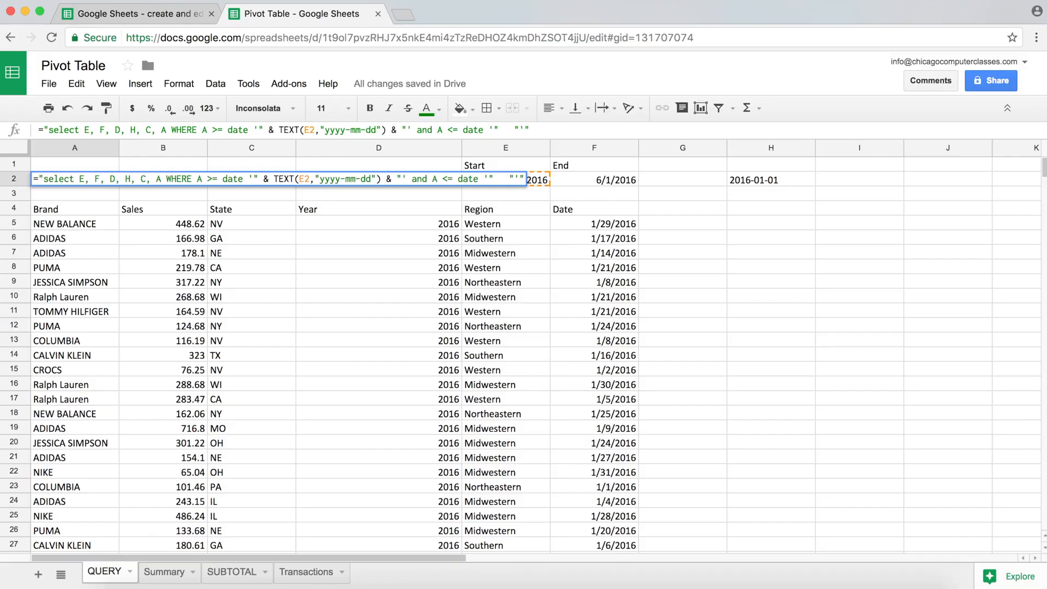
type("&")
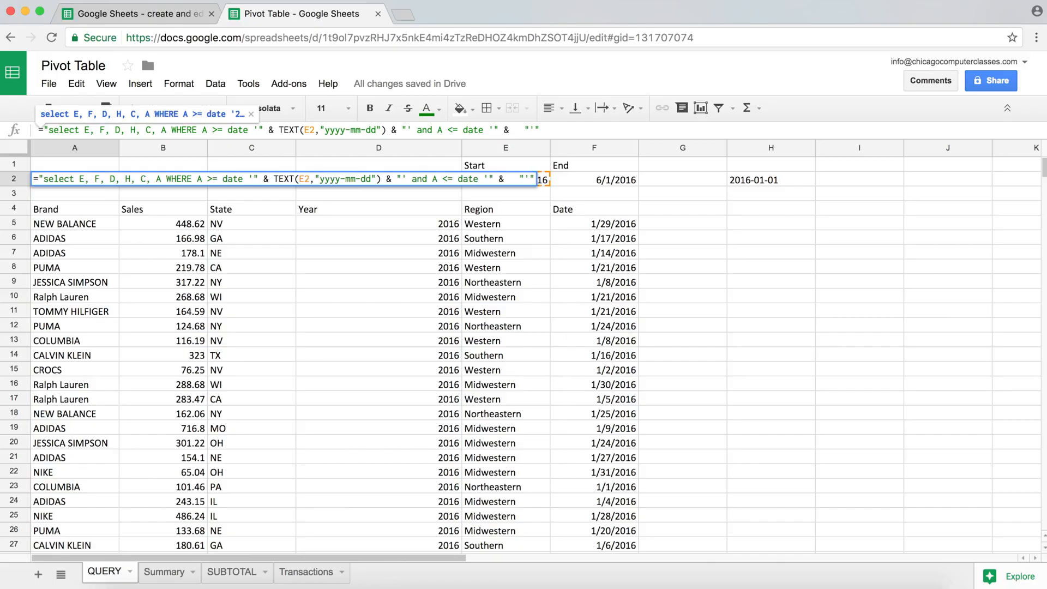
type("TEXT(E2,\"yyyy-mm-dd\")")
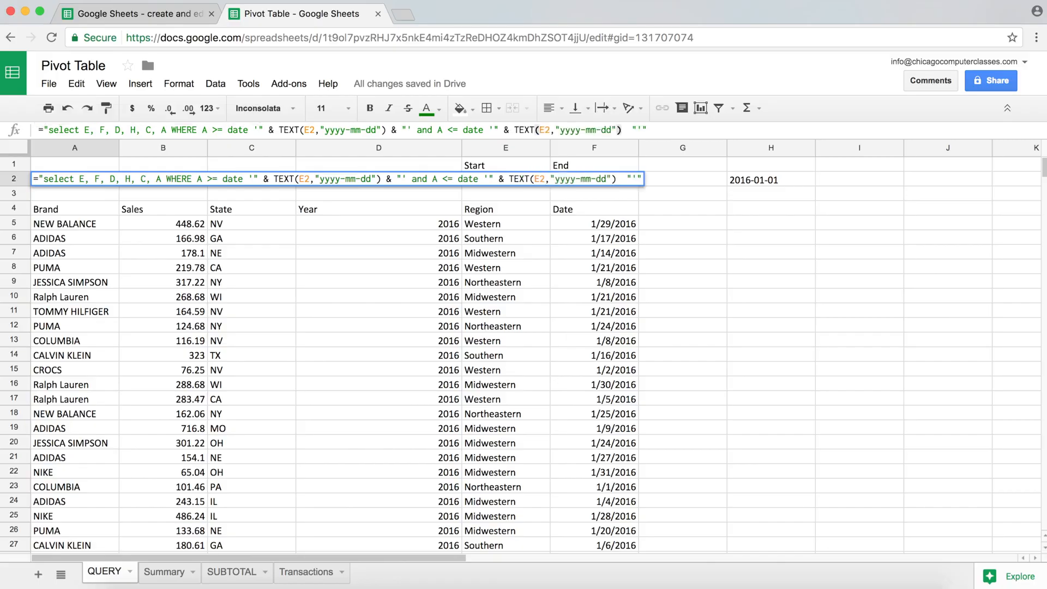